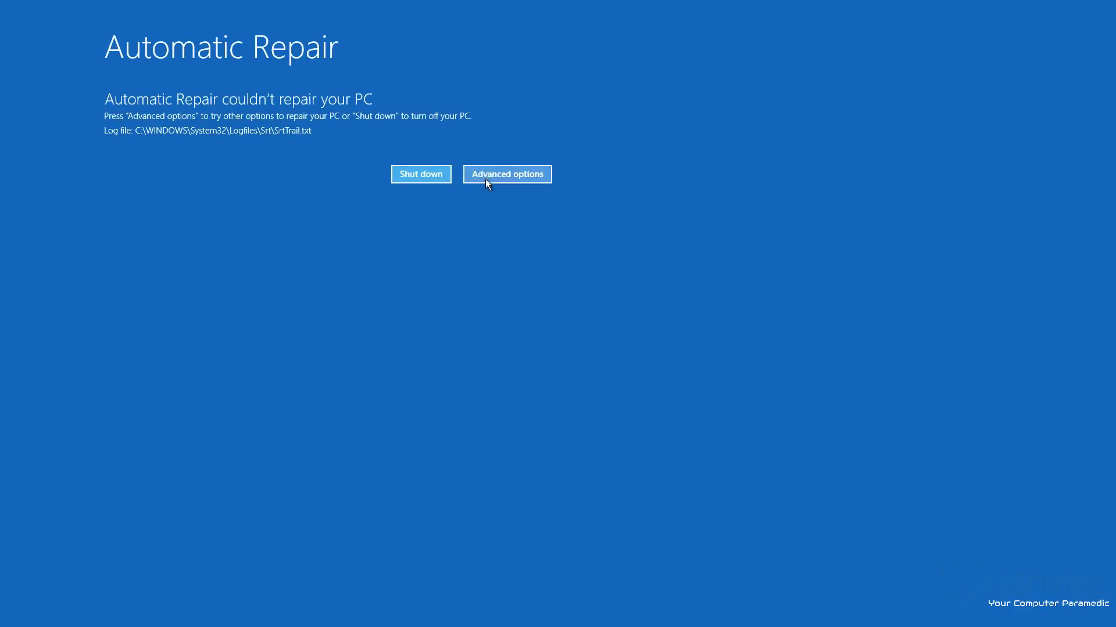
Leave the failed Automatic Repair screen through Advanced options to reach the Choose an option menu
left_click(513, 176)
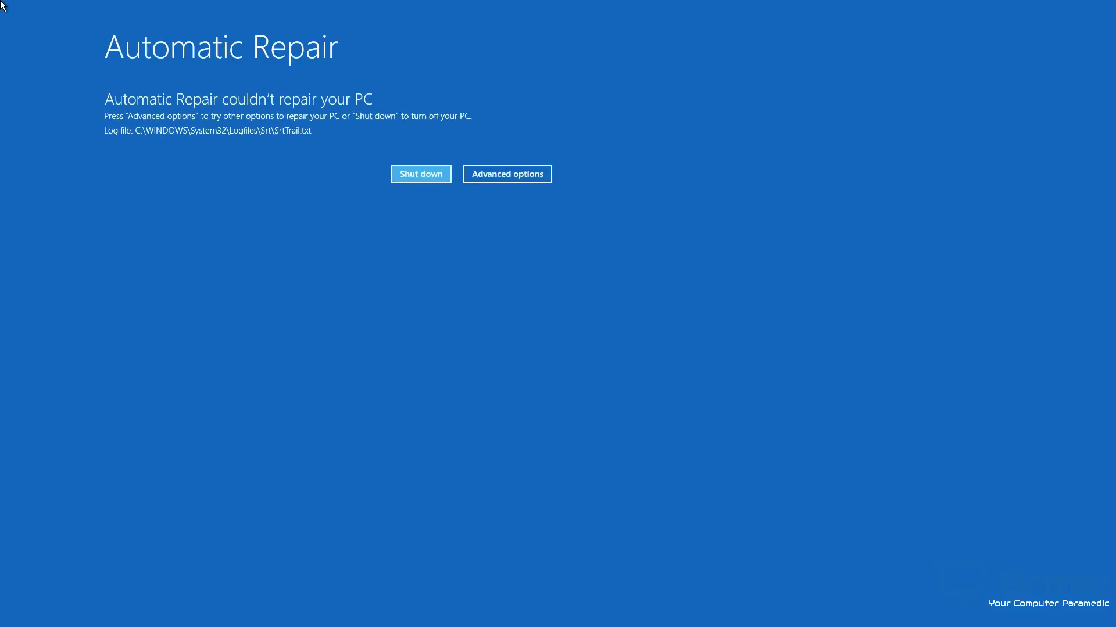
left_click(494, 185)
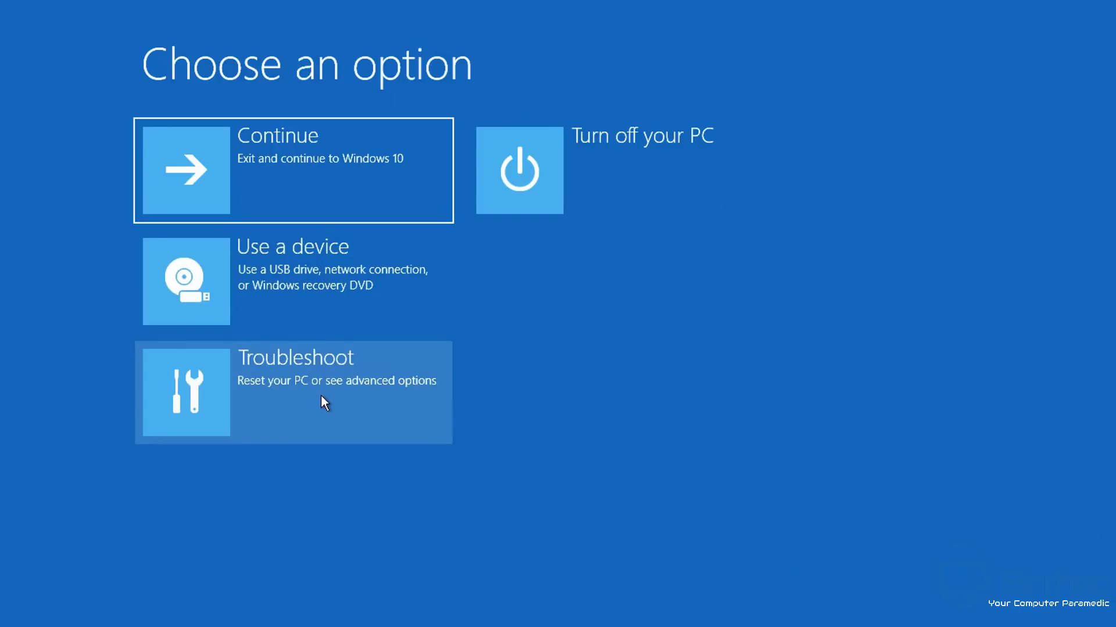
Use the keyboard to go to Troubleshoot and then into the Advanced options recovery tools
key("Down")
key("Down")
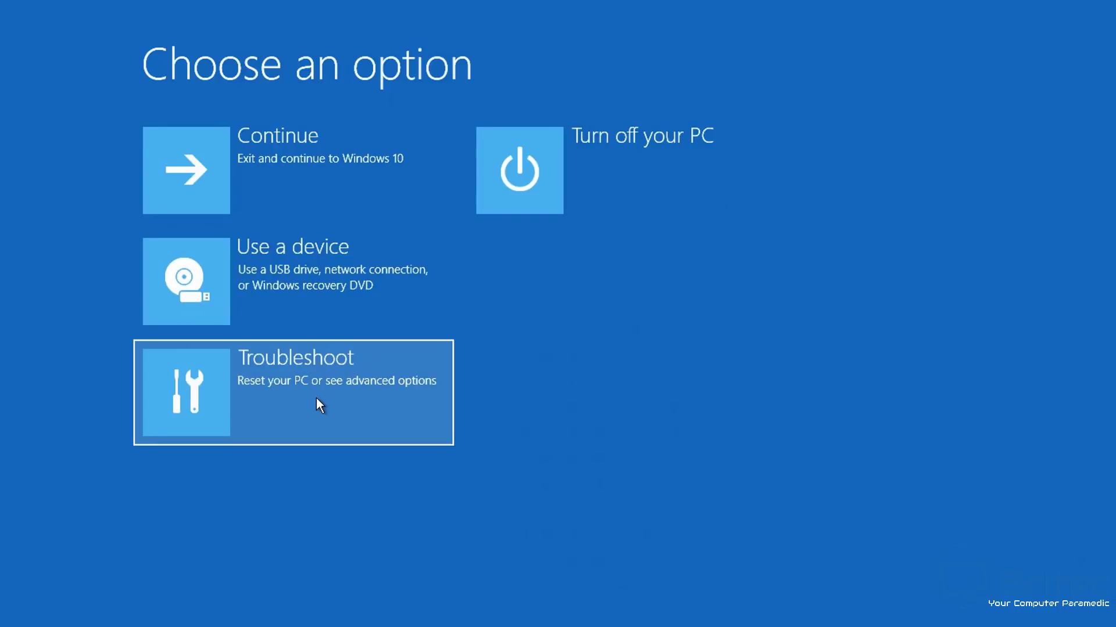
key("Return")
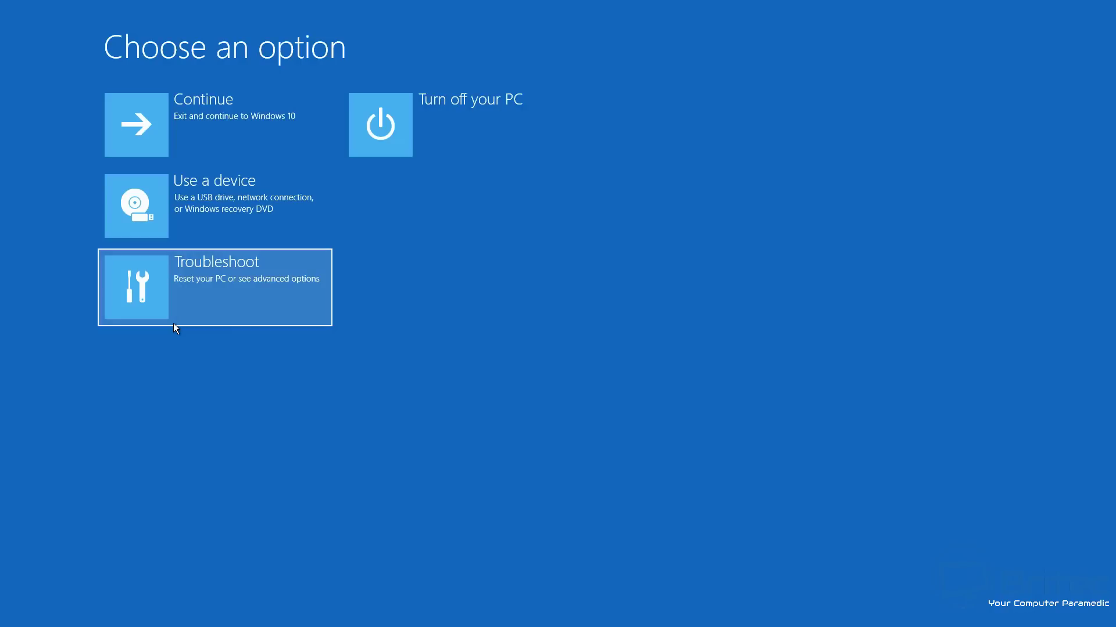
key("Return")
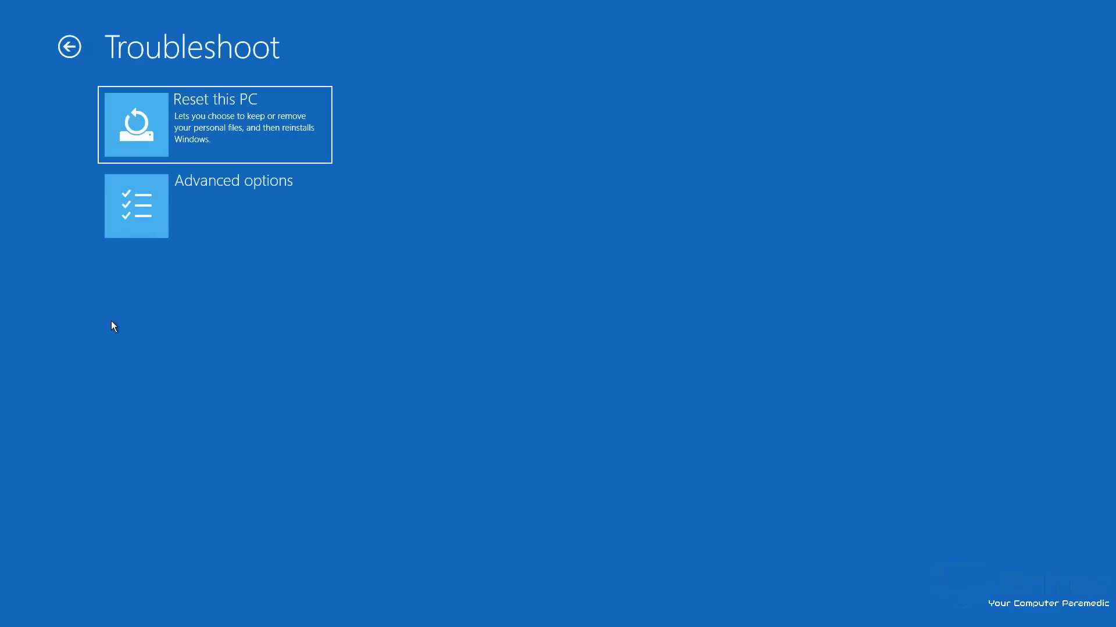
key("Down")
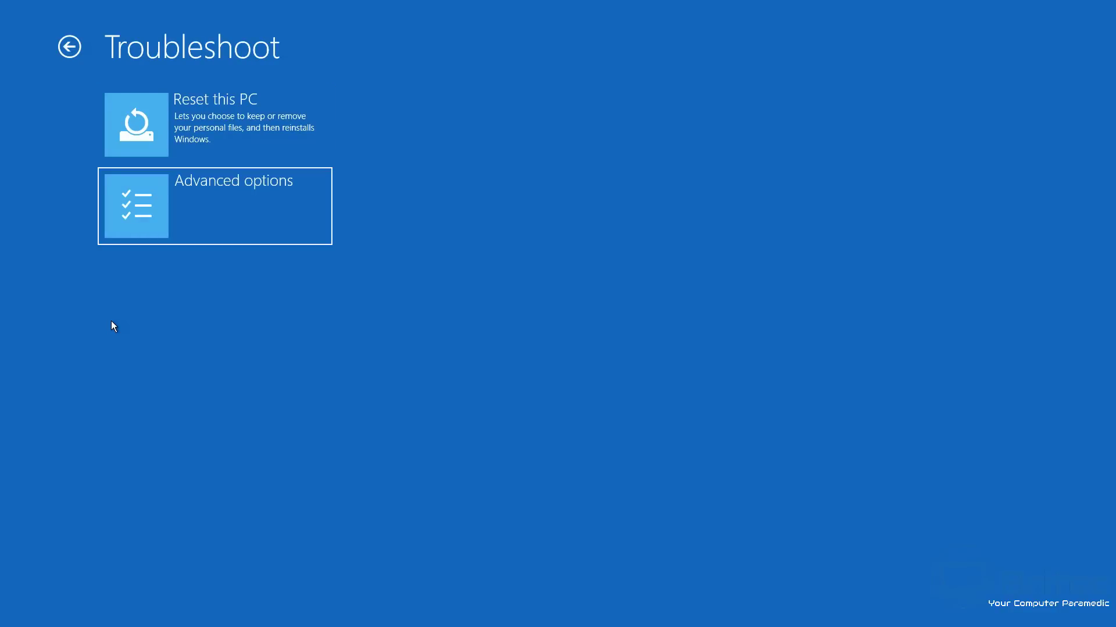
key("Return")
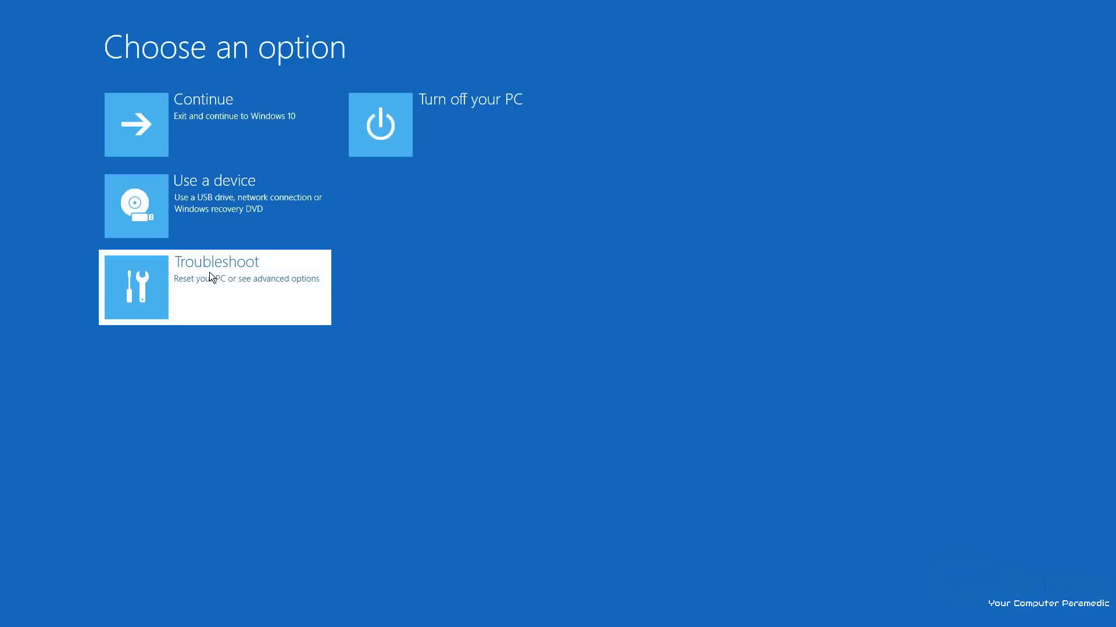
Reset this PC for Windows 10 with the Keep my files option
left_click(208, 272)
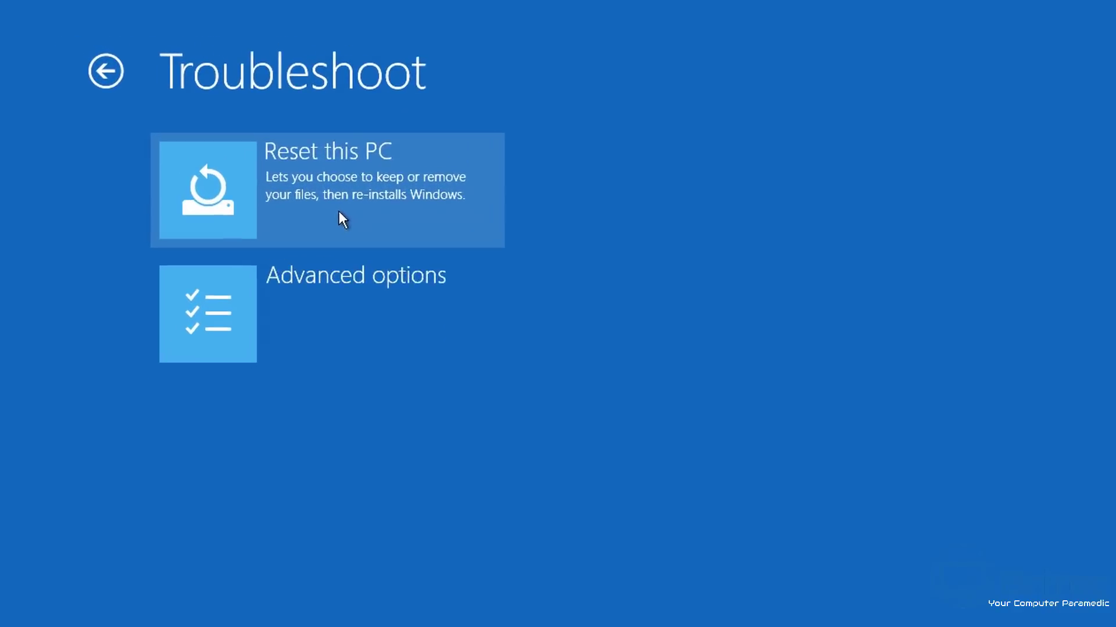
left_click(251, 161)
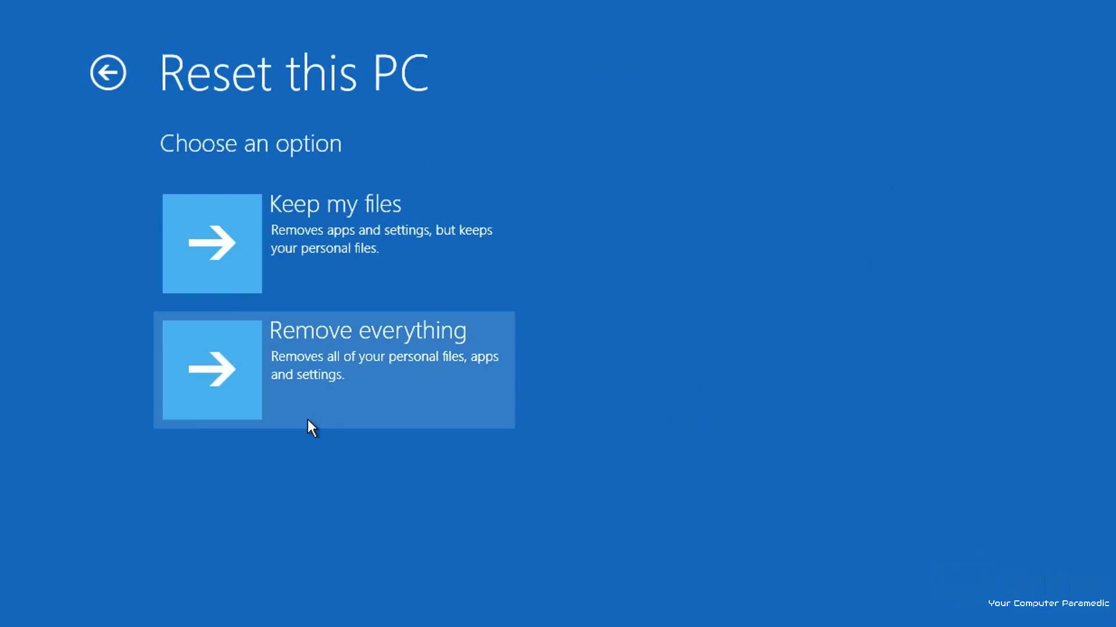
left_click(347, 262)
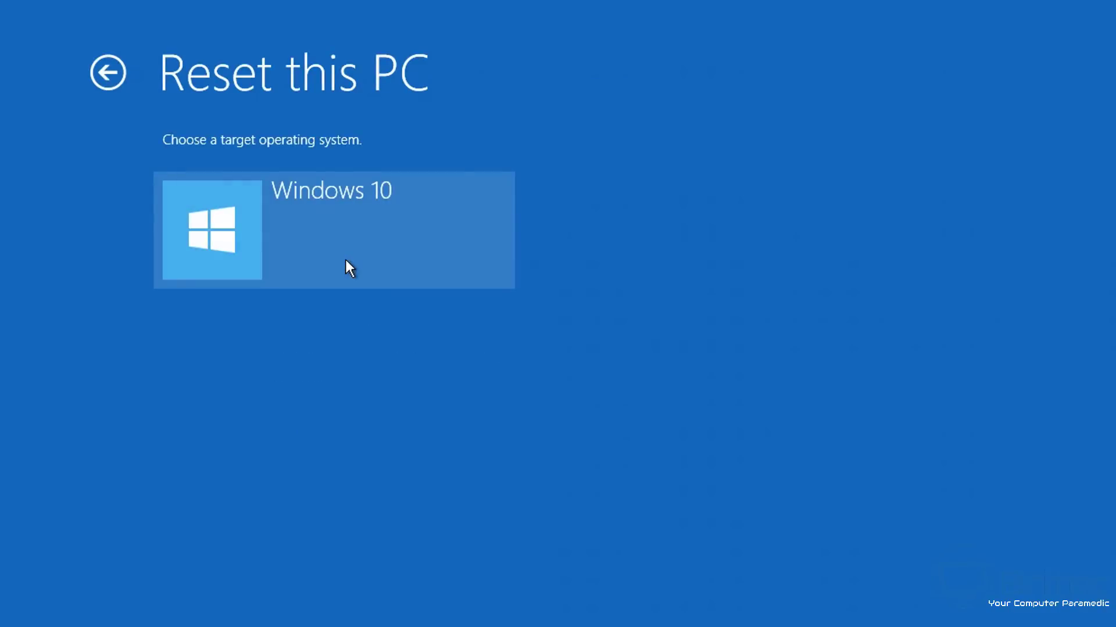
left_click(346, 256)
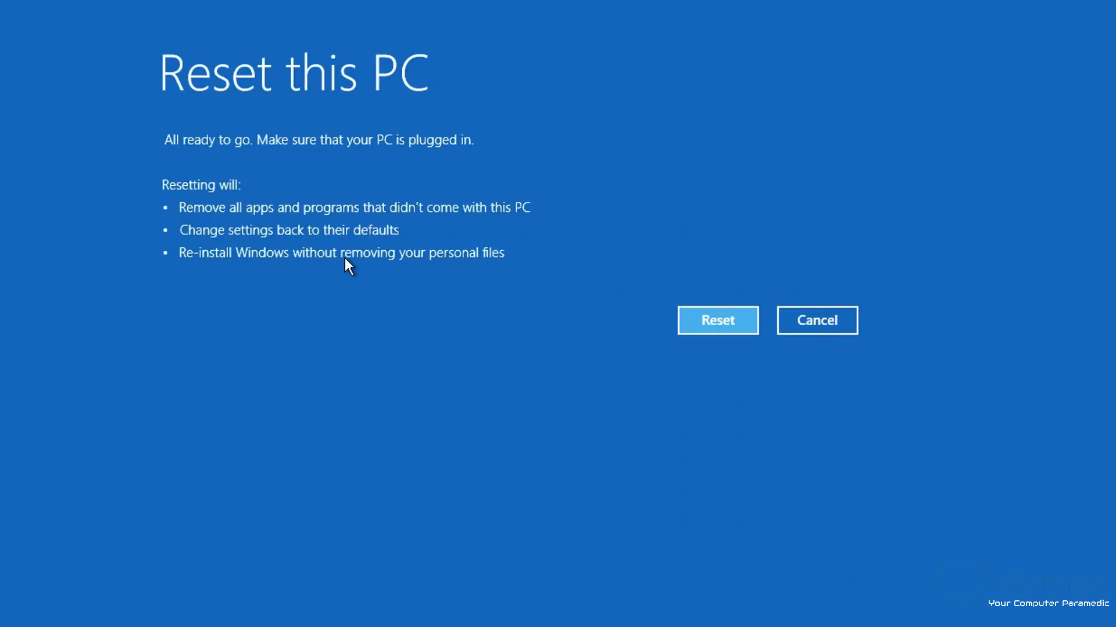
left_click(737, 330)
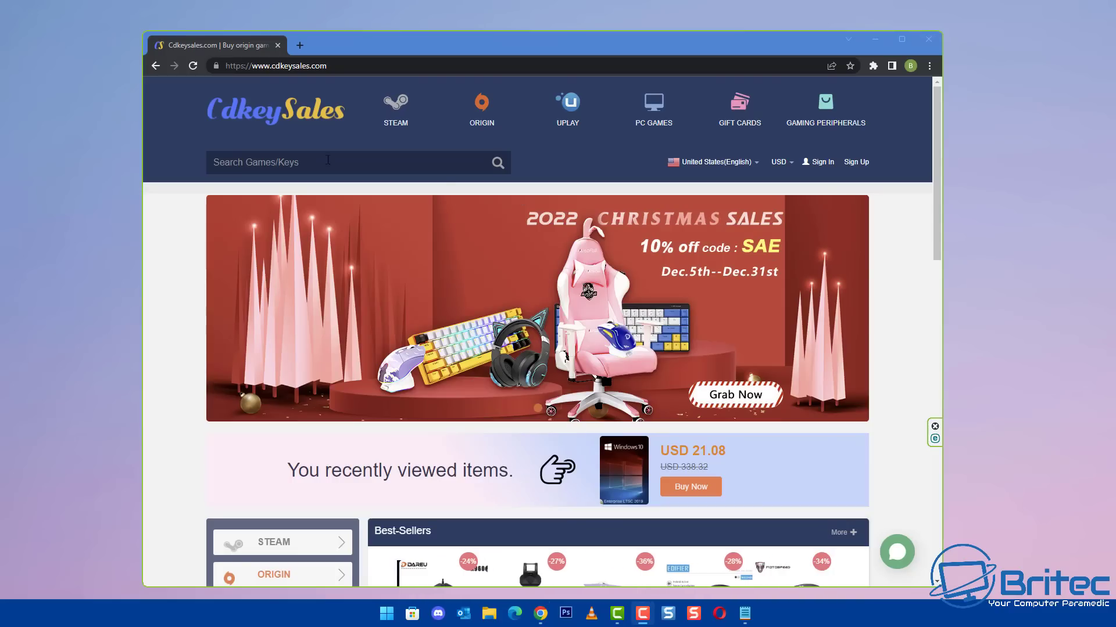
Search 'windows 10', buy the Windows 10 Pro OEM key and apply discount code BR09
left_click(328, 161)
type("windows 1")
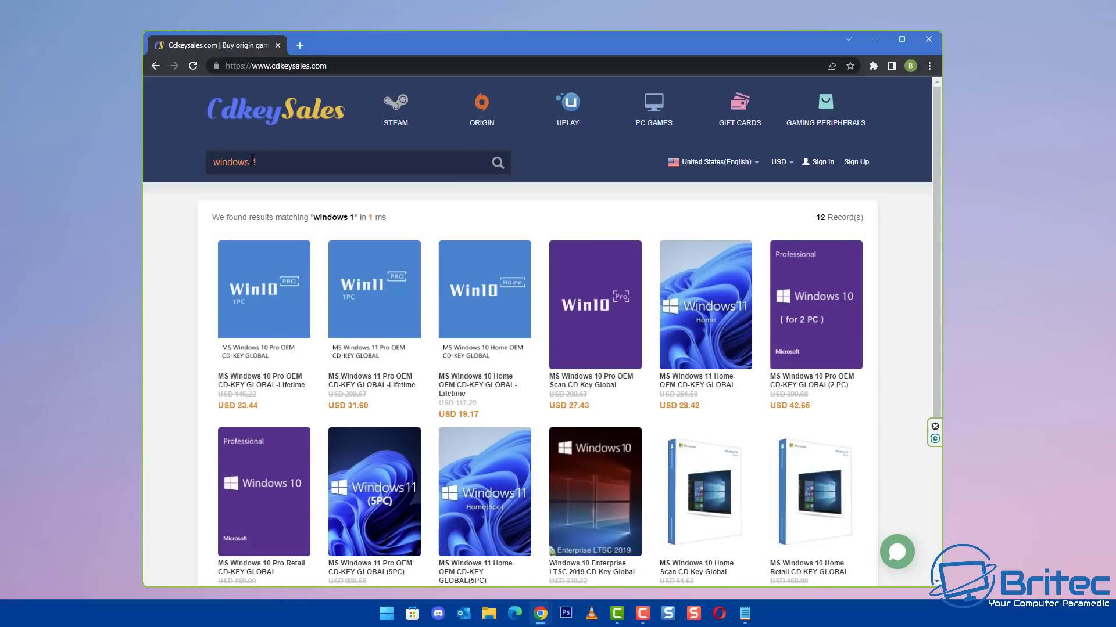
type("0")
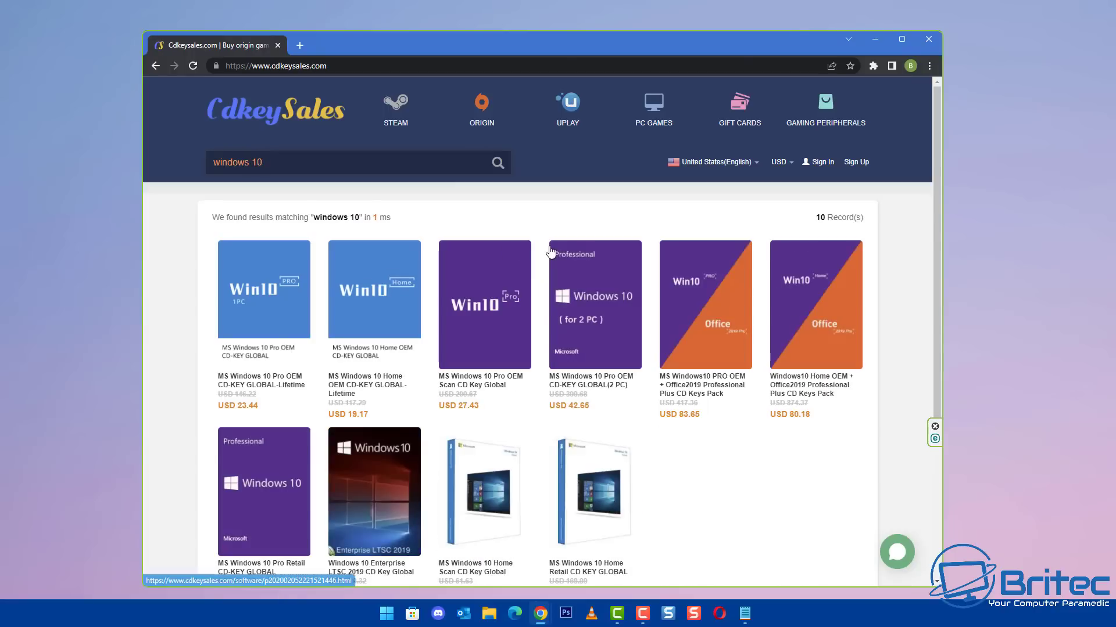
left_click(271, 349)
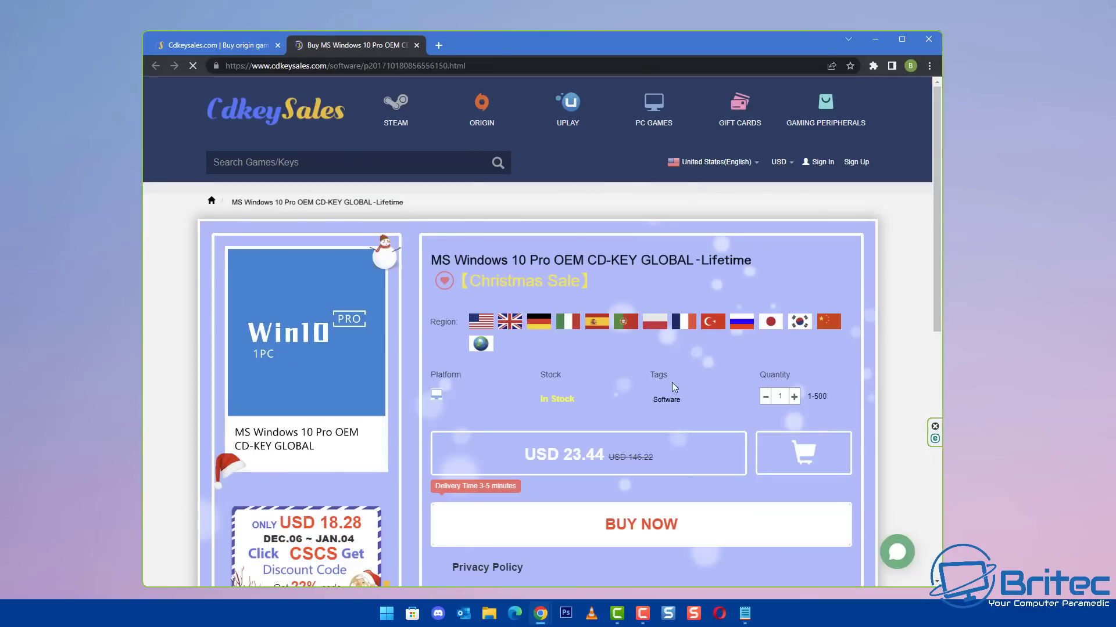
left_click(652, 530)
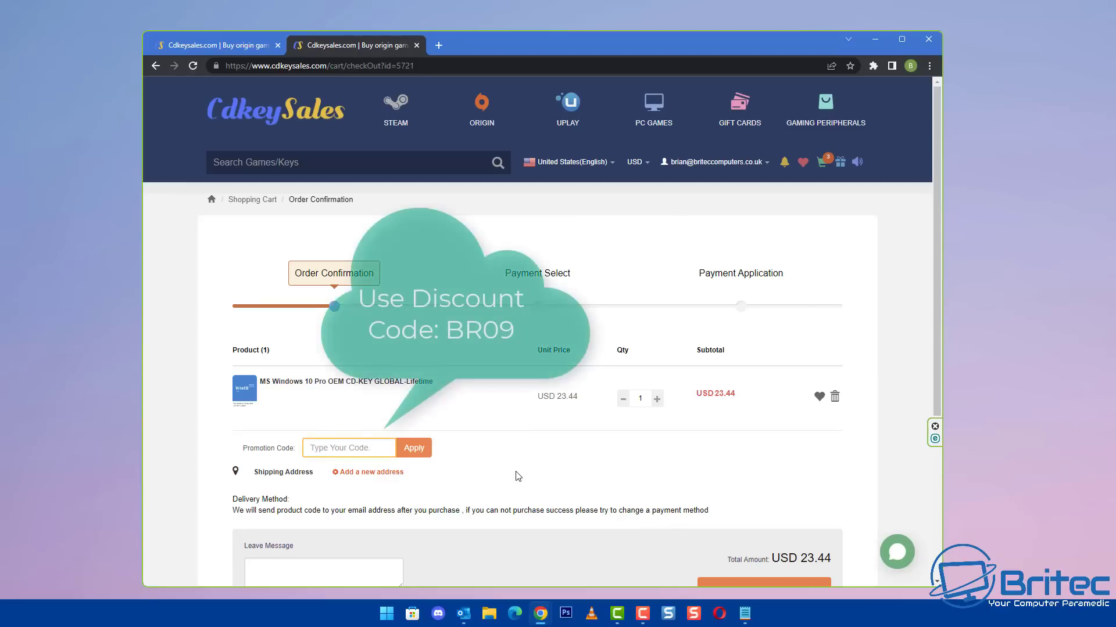
type("B")
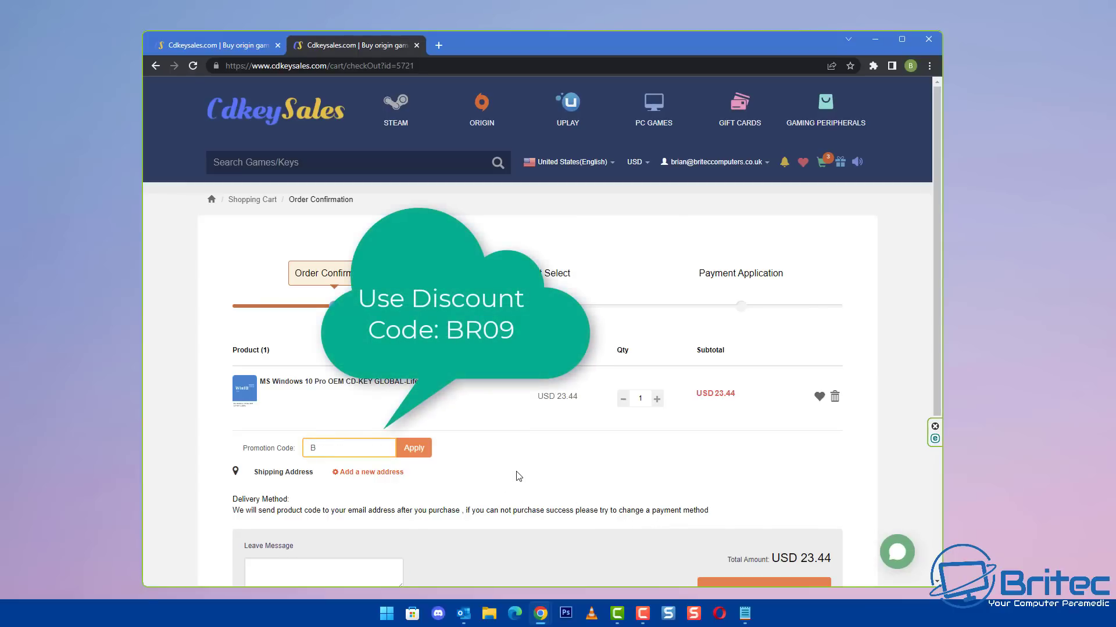
type("R09")
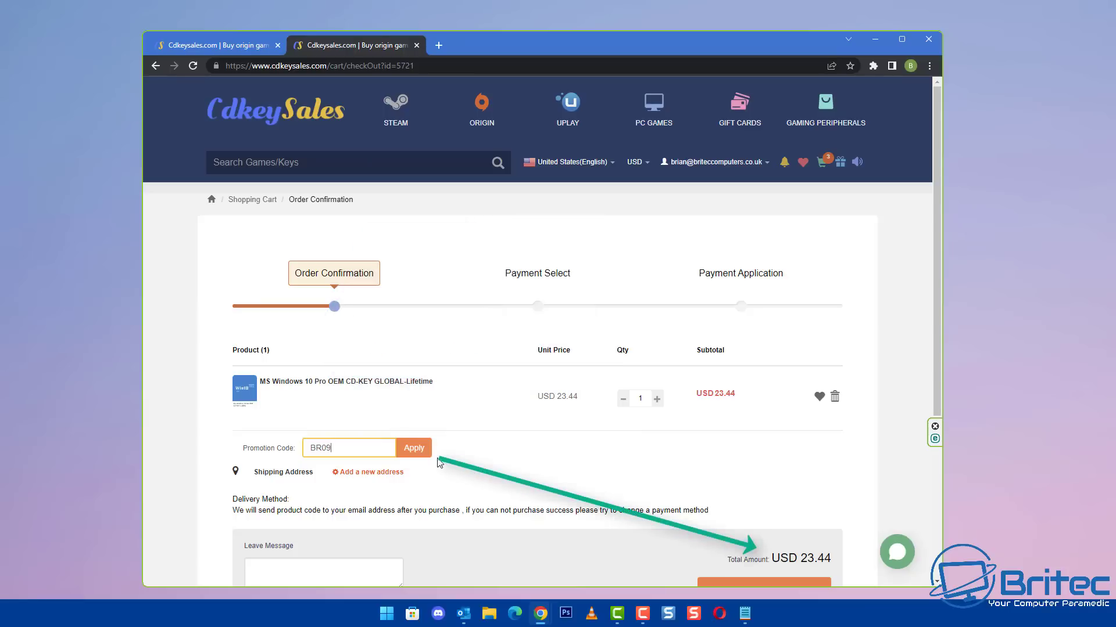
left_click(421, 452)
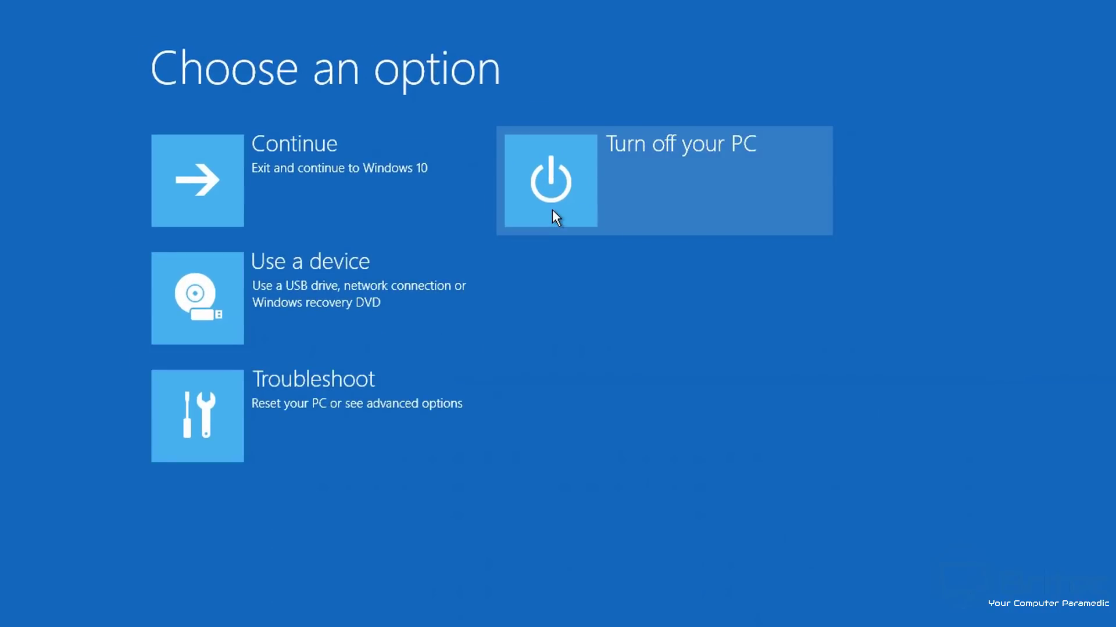
Launch System Restore from Troubleshoot > Advanced options, targeting Windows 10
left_click(382, 406)
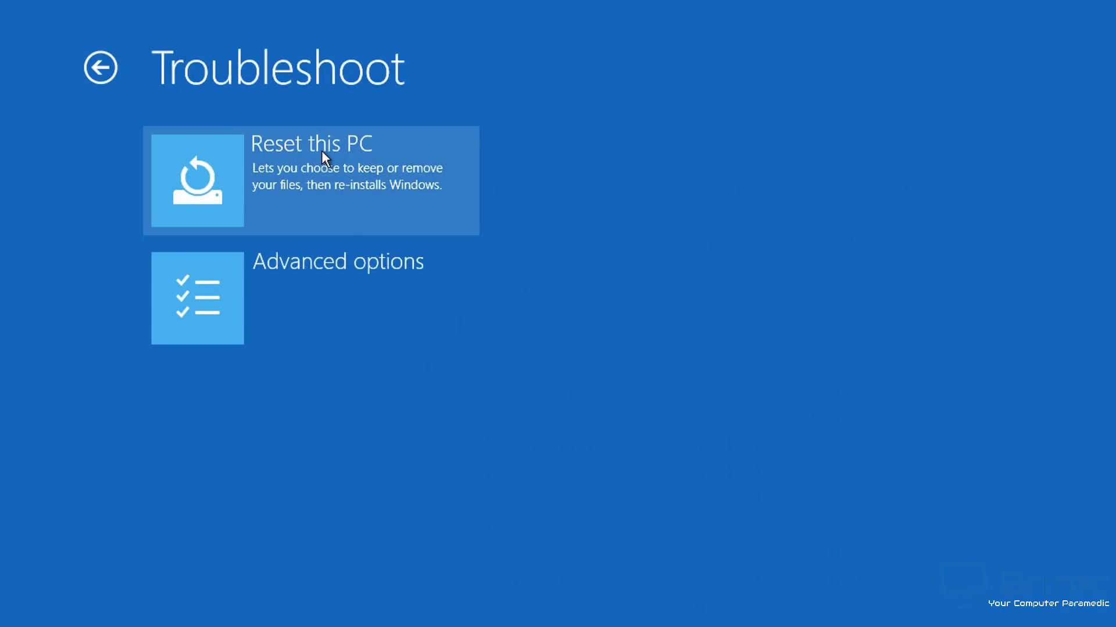
left_click(334, 321)
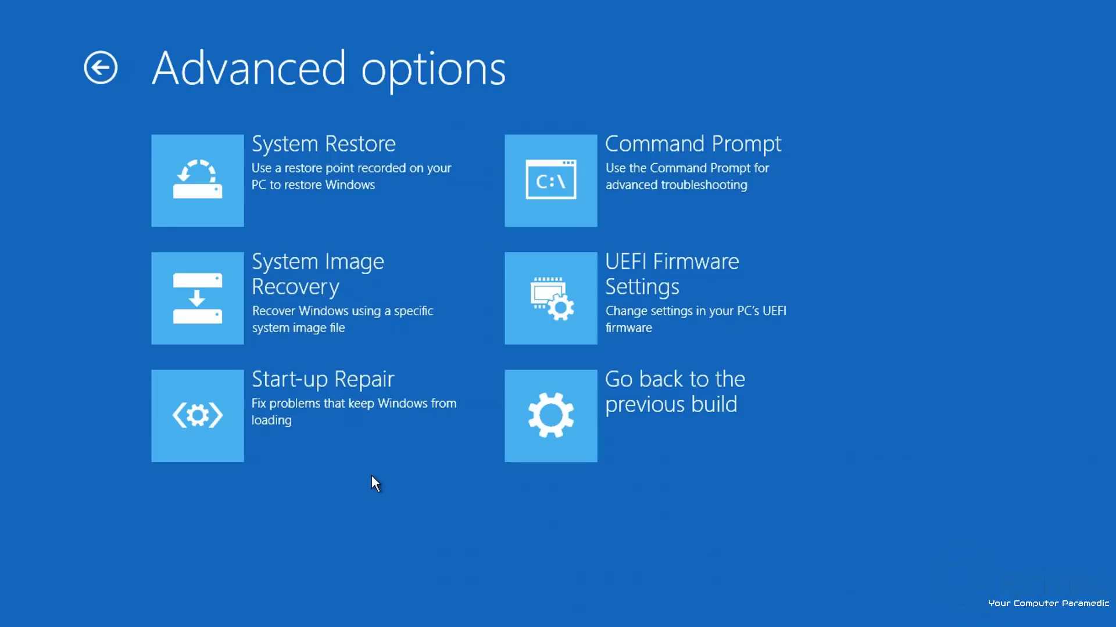
left_click(229, 174)
left_click(420, 267)
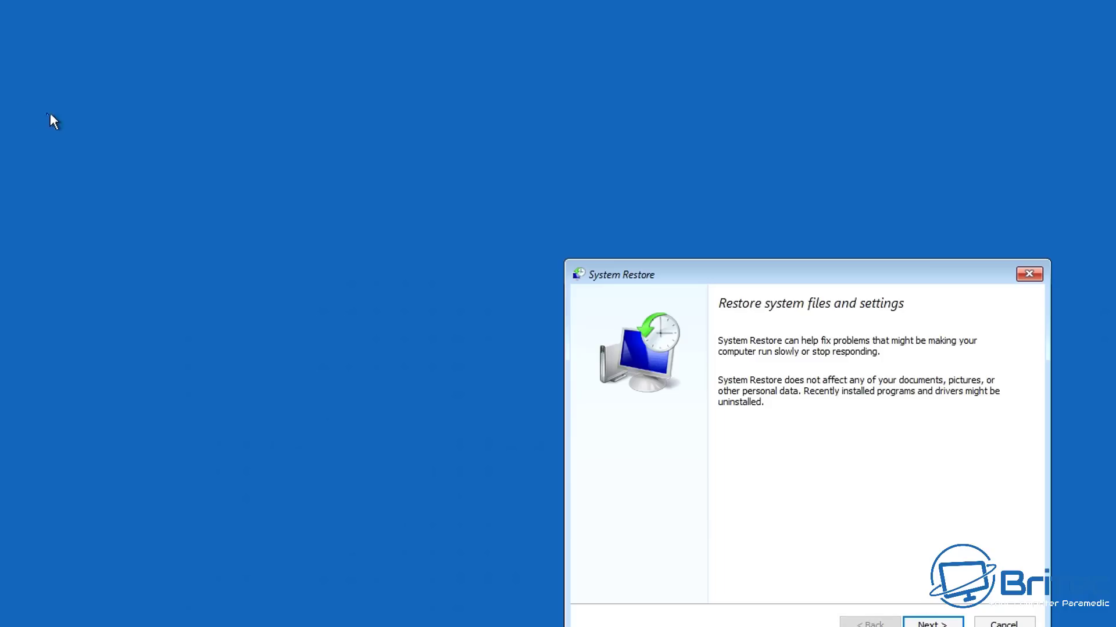
Restore to the Windows Update restore point on Local Disk (C:) and confirm the restore
left_click(930, 624)
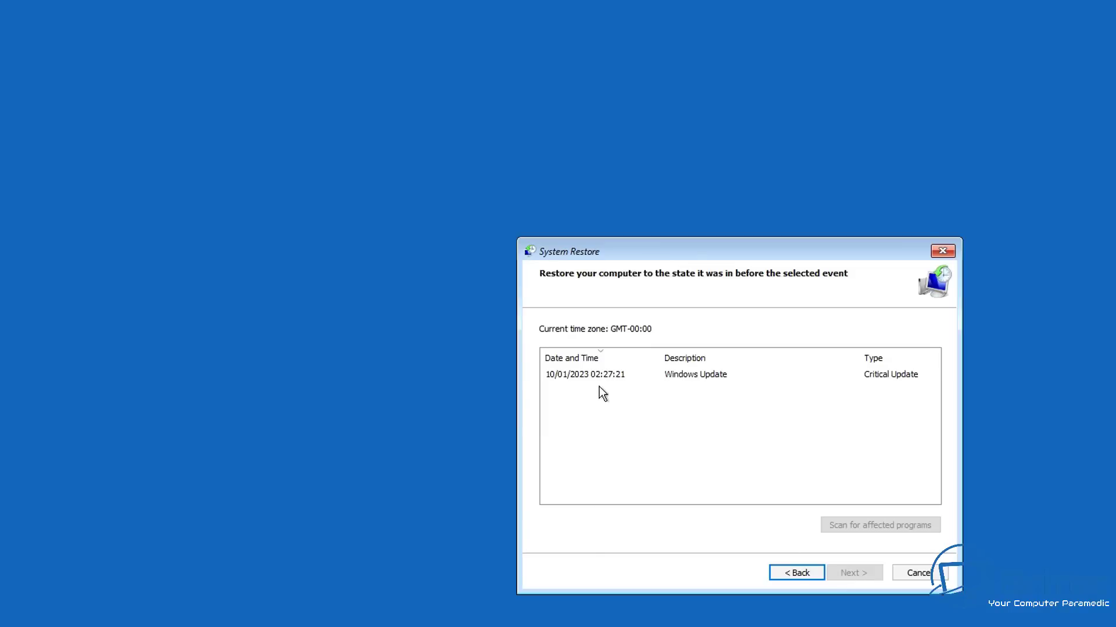
left_click(599, 378)
left_click(854, 574)
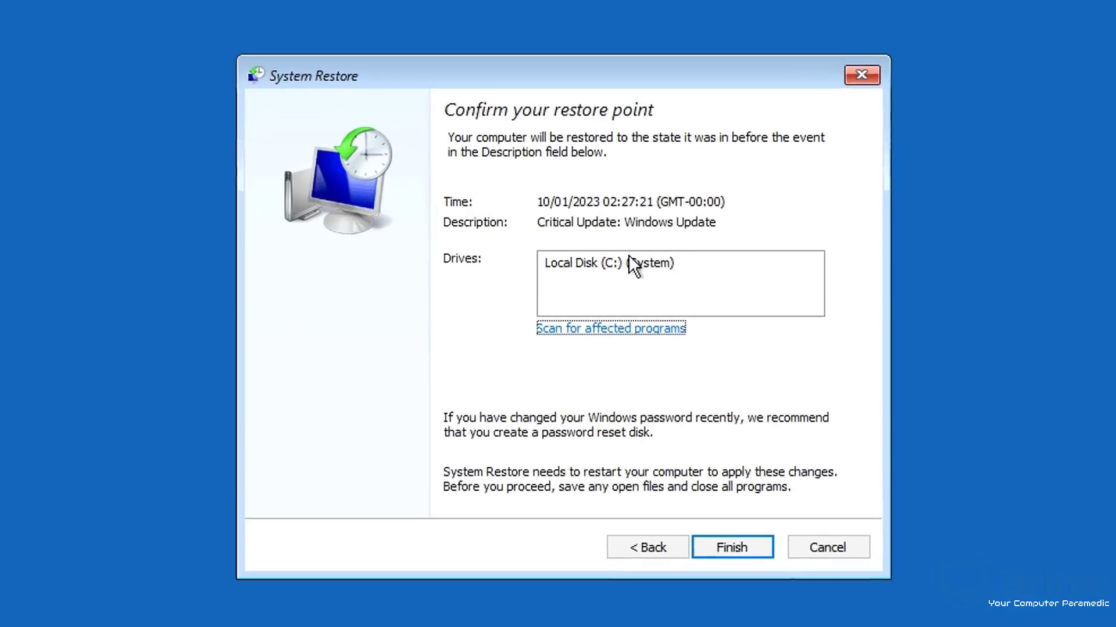
left_click(629, 263)
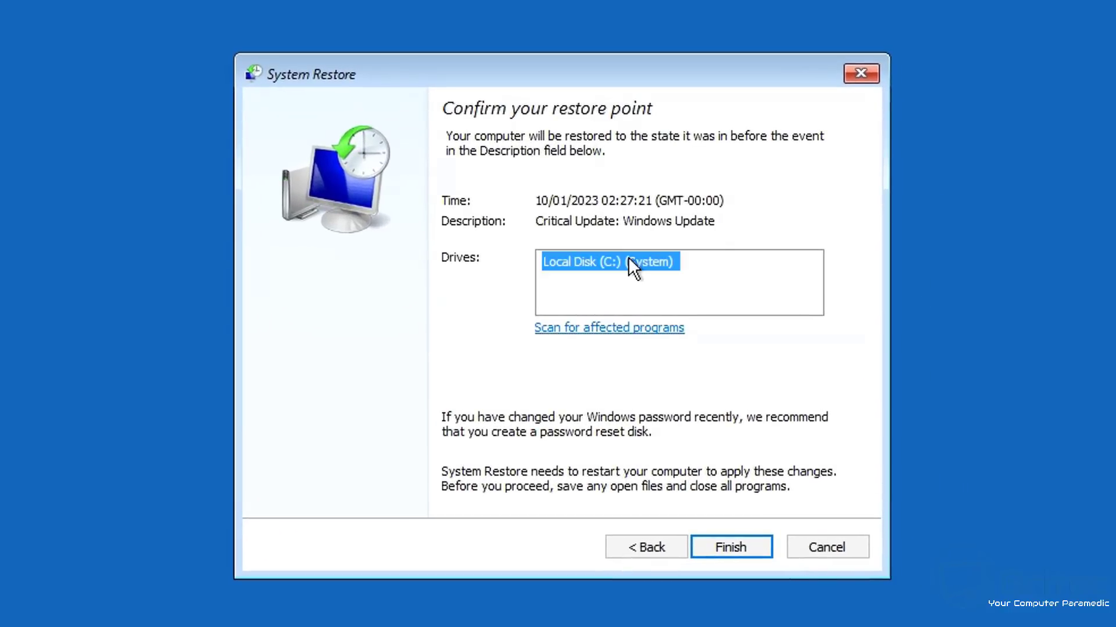
left_click(733, 546)
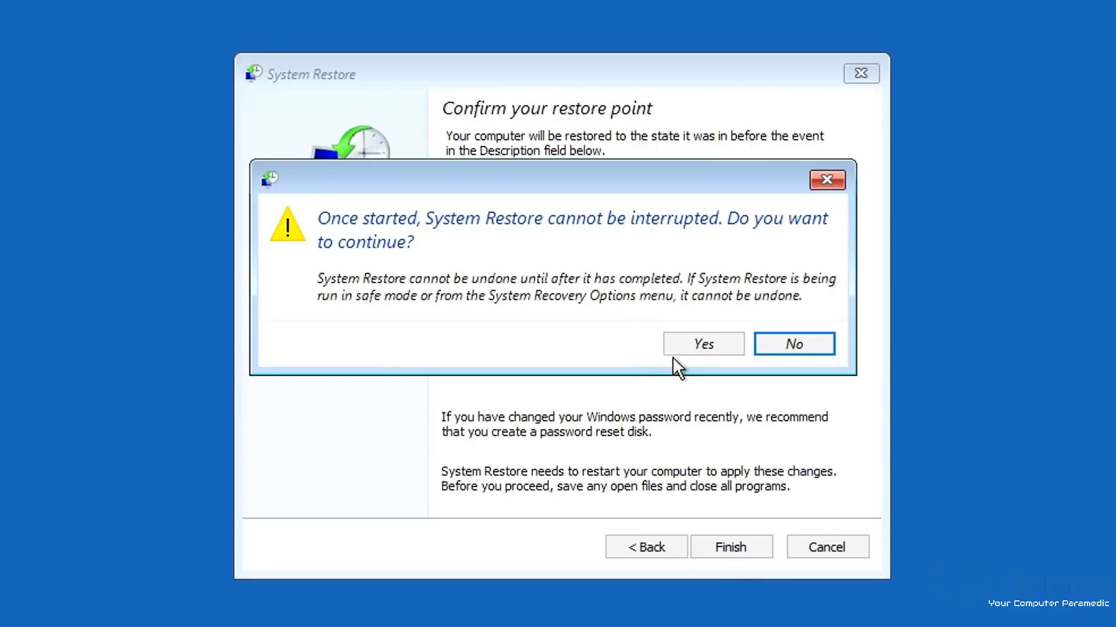
left_click(687, 337)
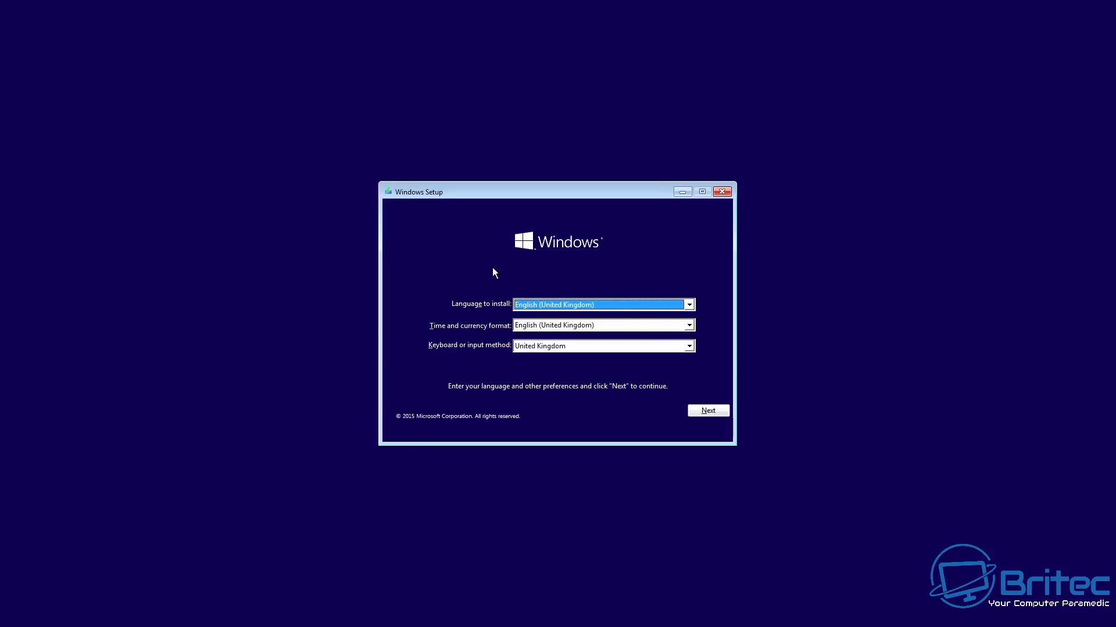
Accept the licence terms and choose the Custom: Install Windows only installation
left_click(702, 411)
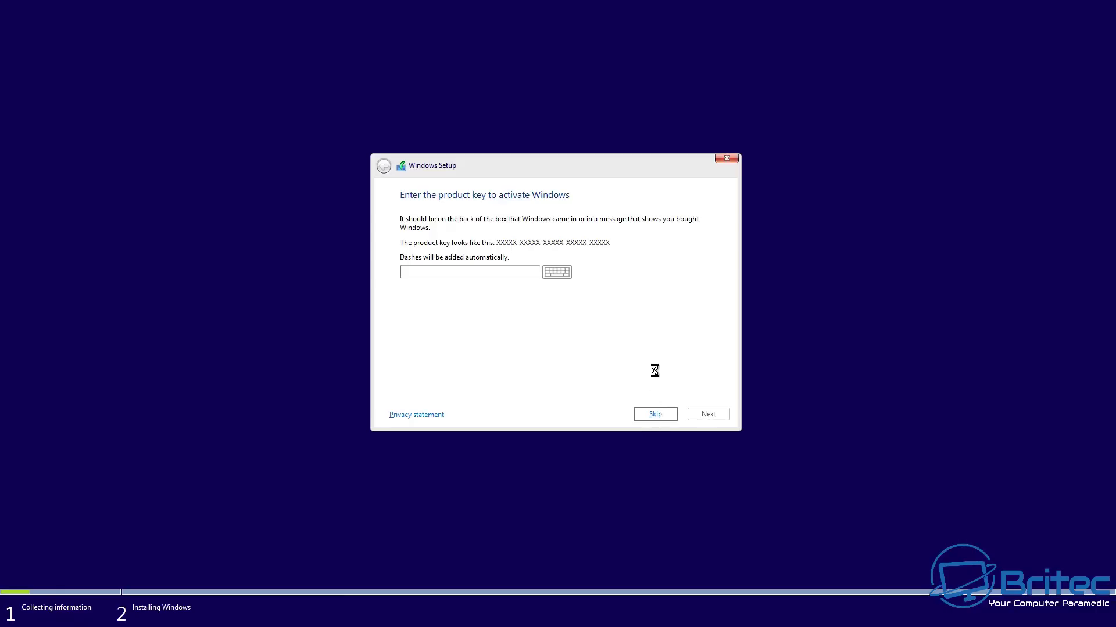
left_click(430, 387)
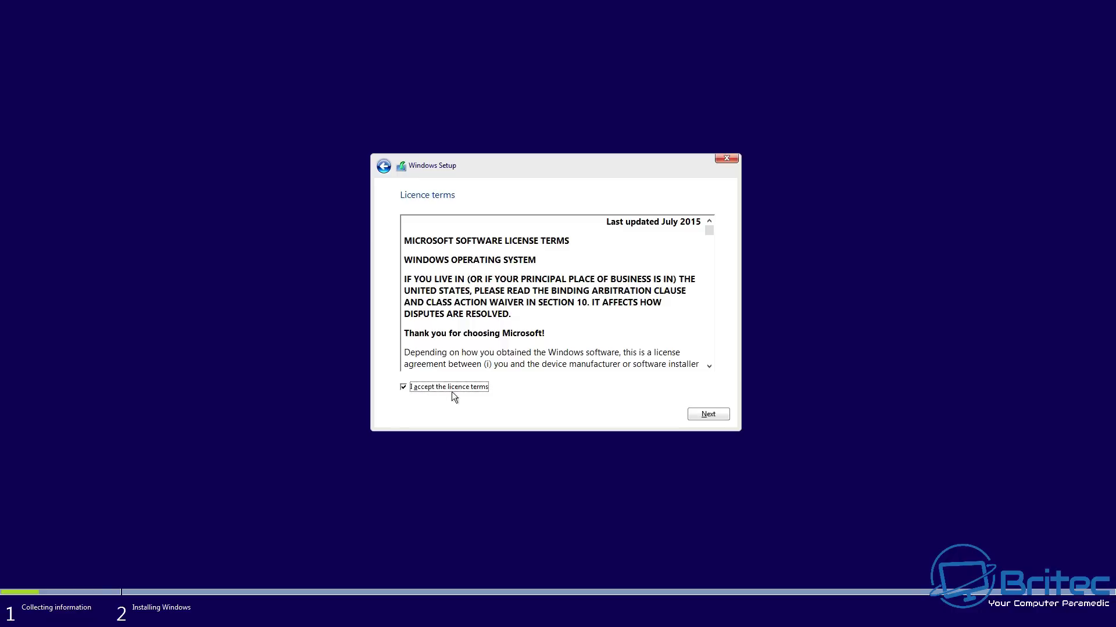
left_click(706, 414)
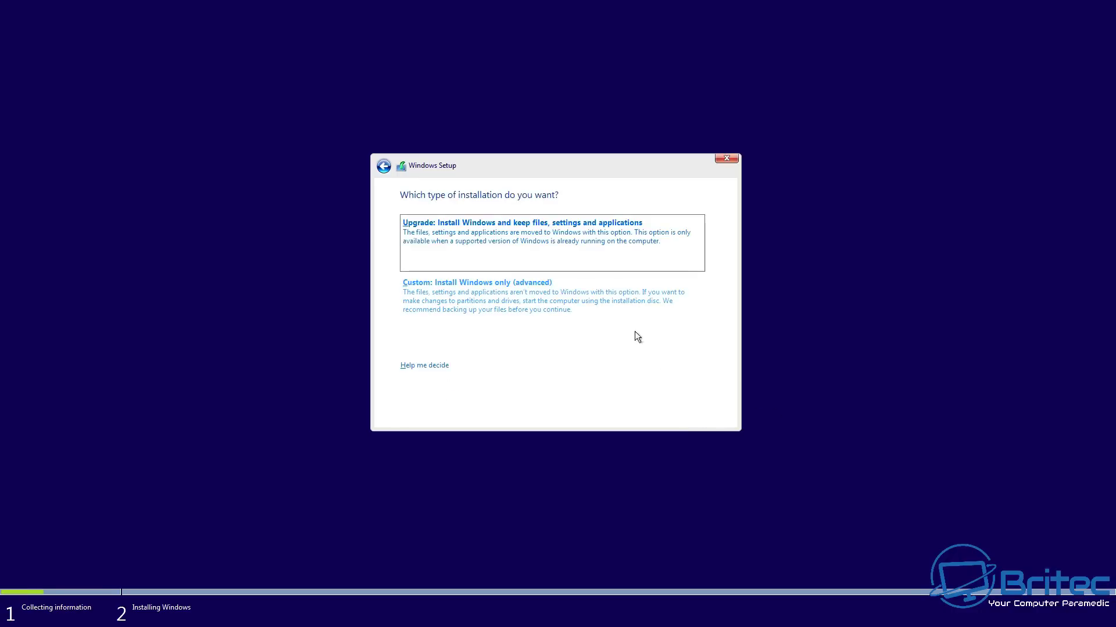
left_click(629, 307)
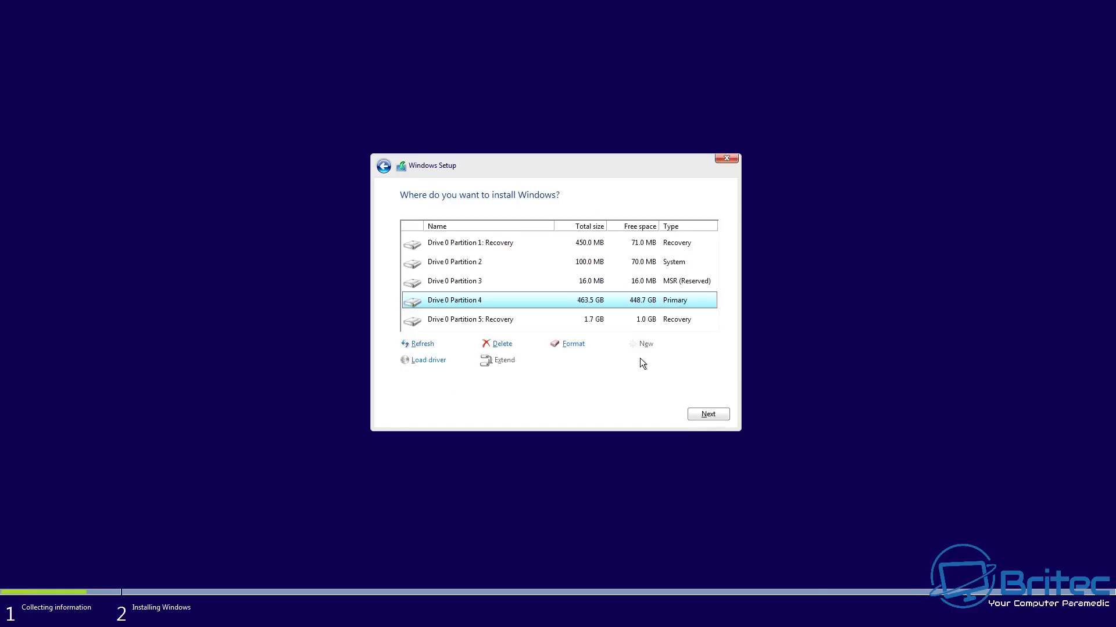
Delete Partitions 5, 4 and 3 on Drive 0
left_click(482, 320)
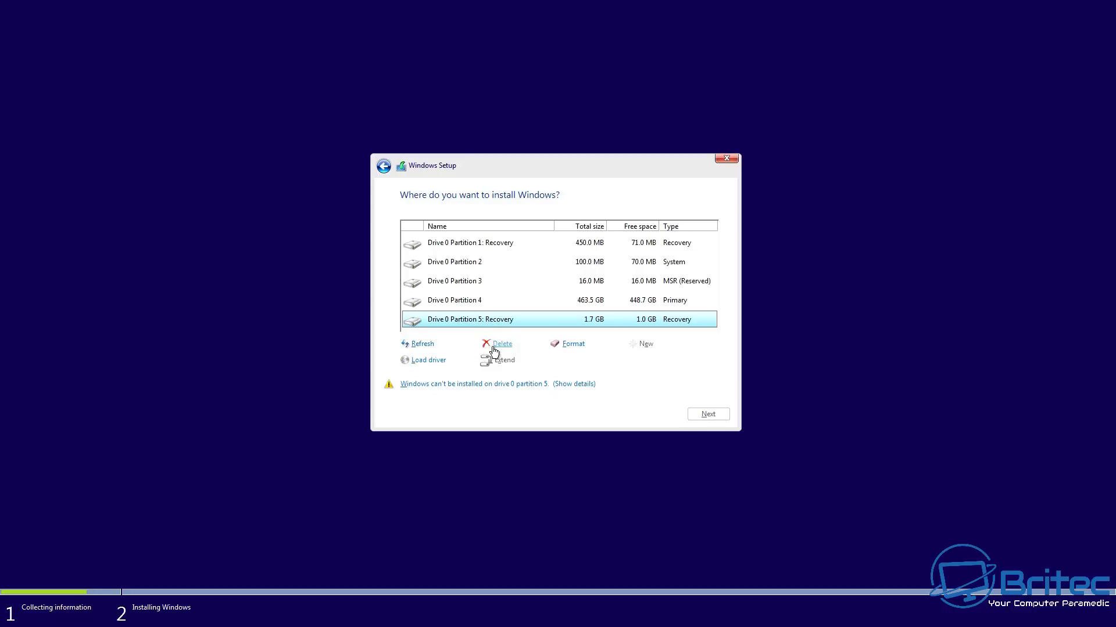
left_click(498, 344)
left_click(645, 360)
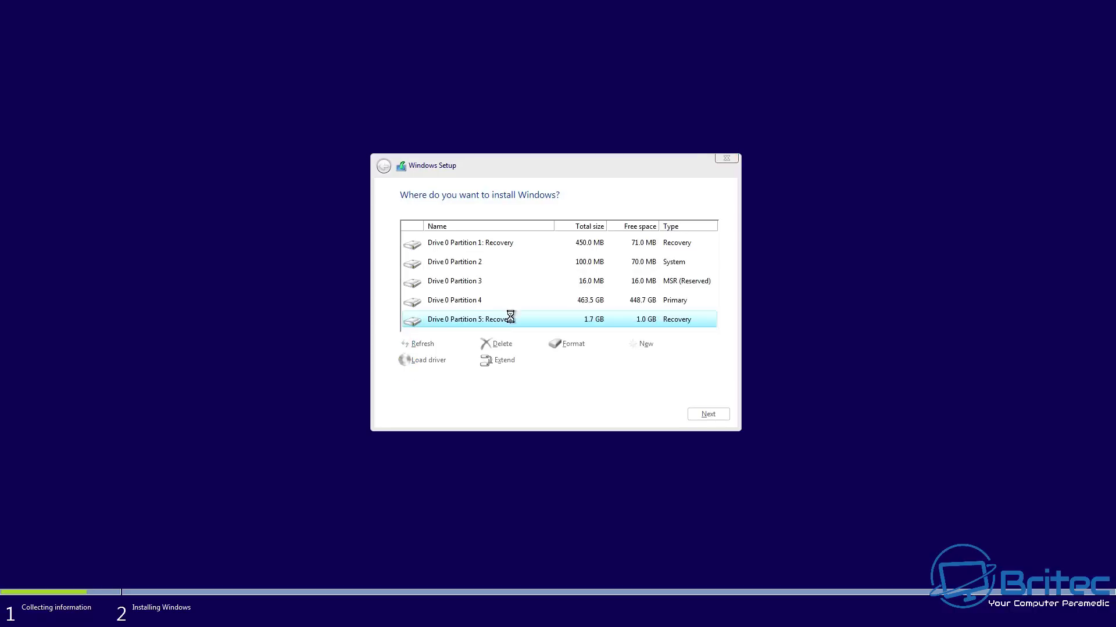
left_click(488, 305)
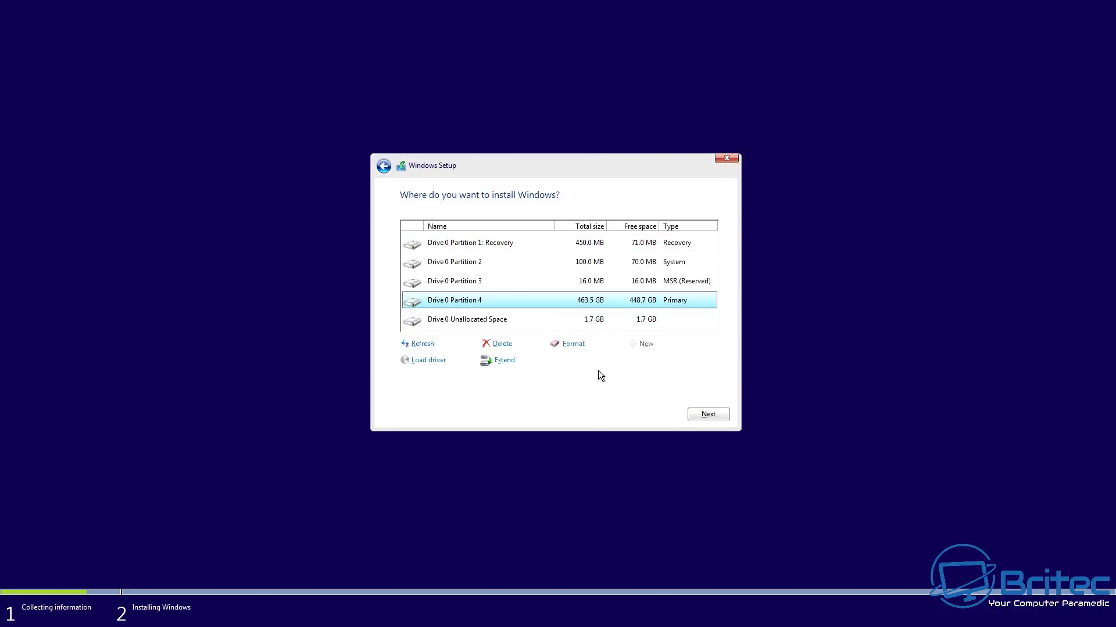
left_click(498, 344)
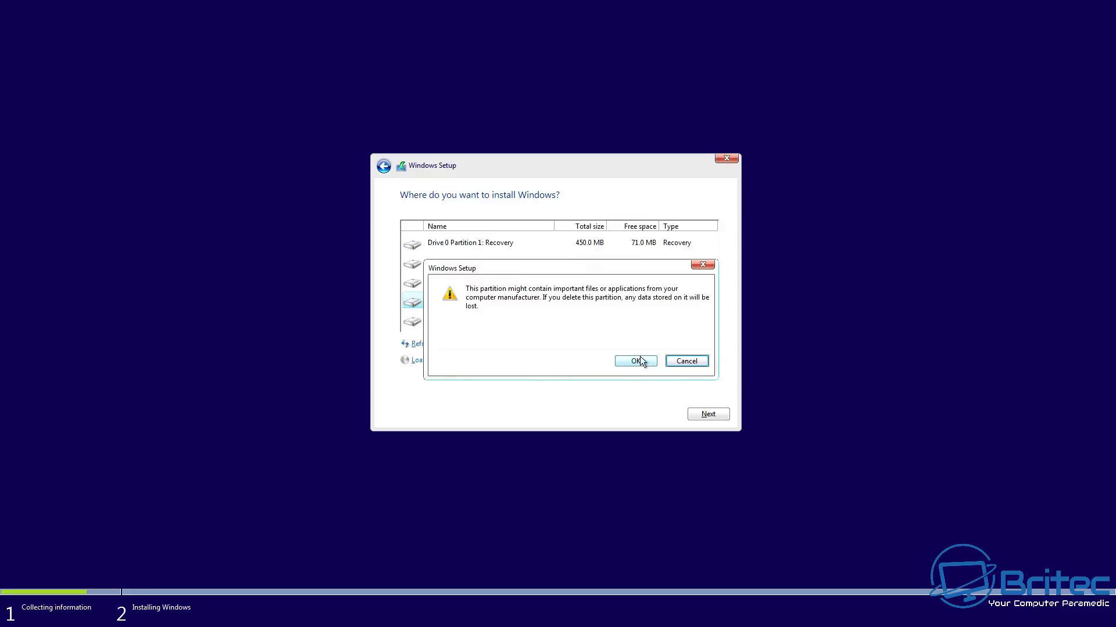
left_click(636, 360)
left_click(474, 284)
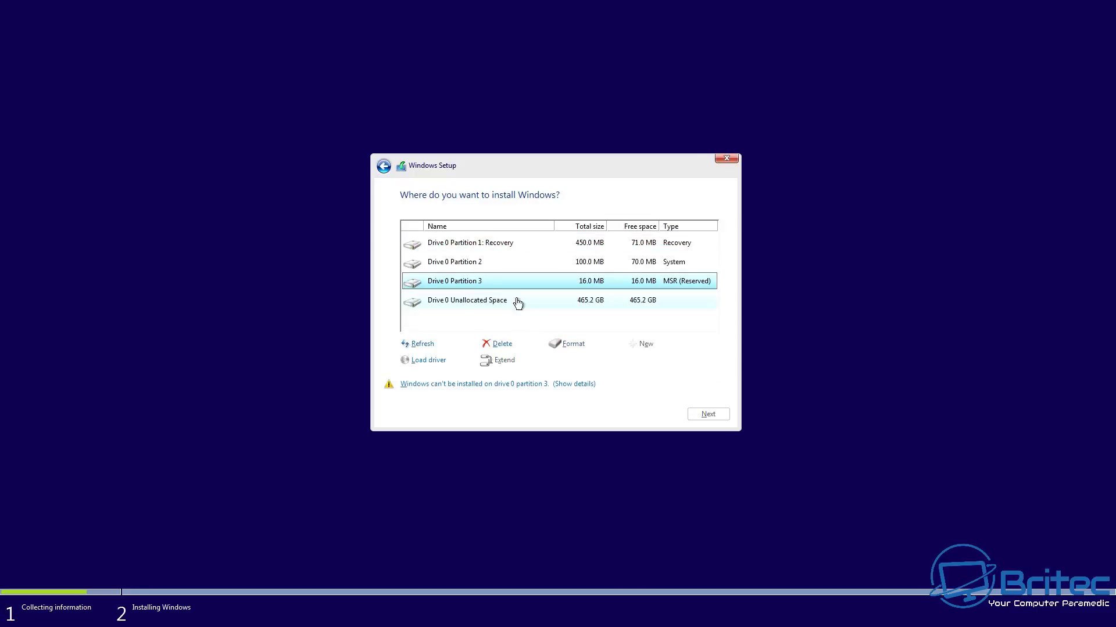
left_click(500, 344)
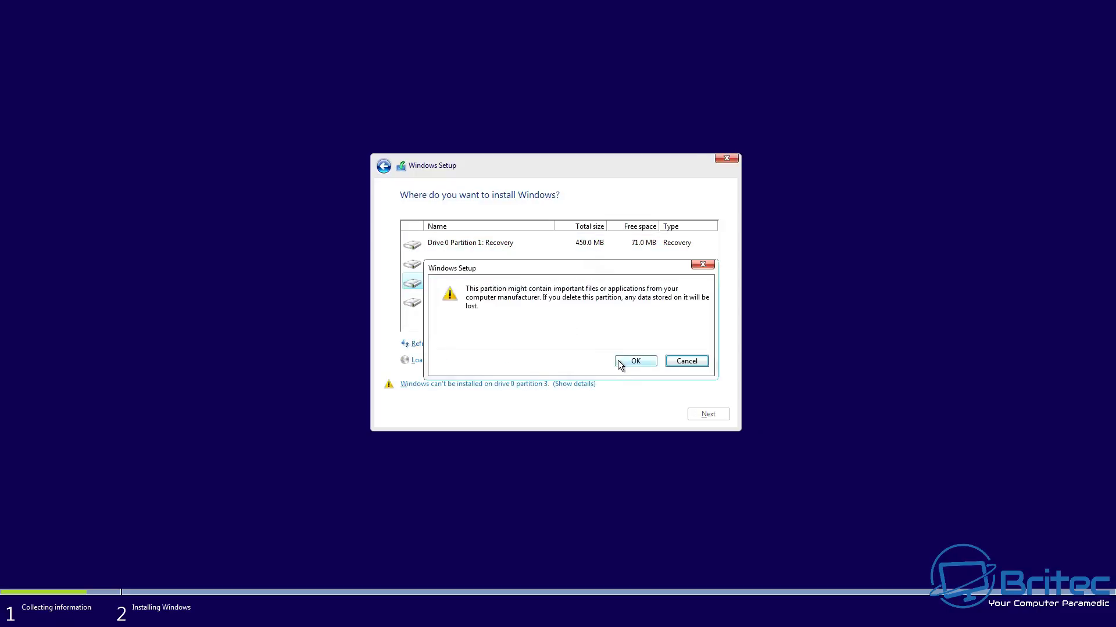
left_click(635, 361)
Delete Partitions 2 and 1, then install Windows onto the 465.8 GB unallocated space
left_click(466, 266)
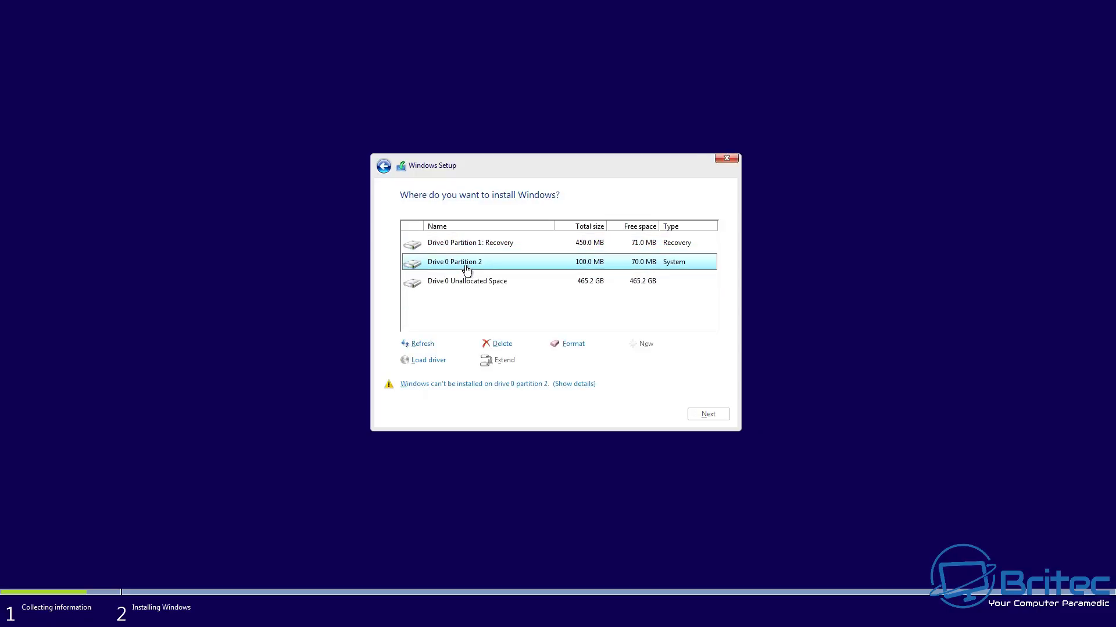
left_click(500, 344)
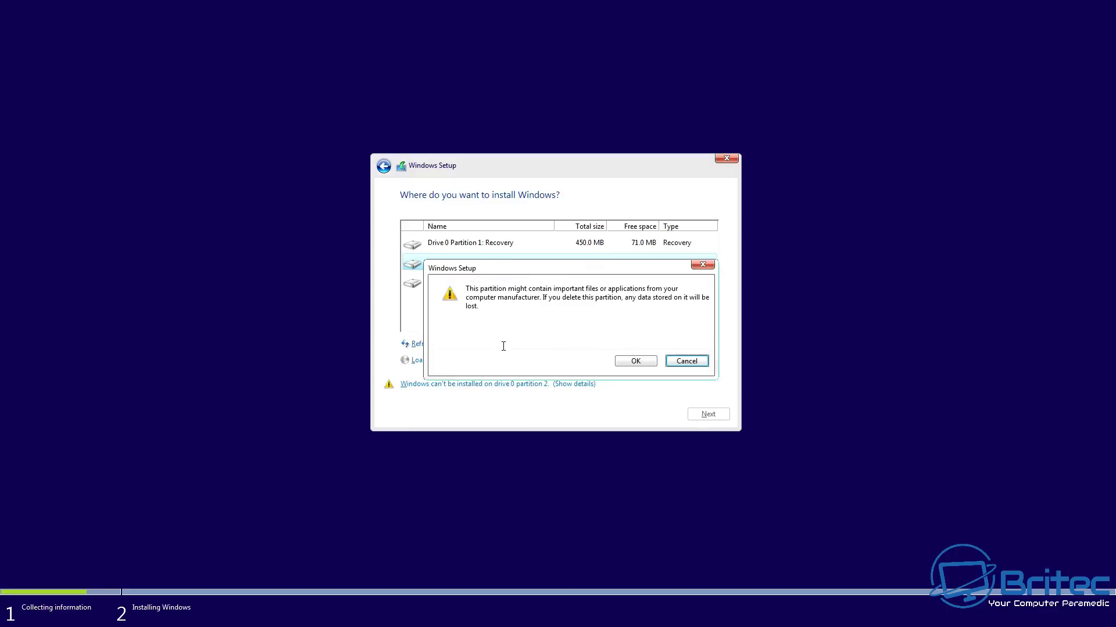
left_click(635, 361)
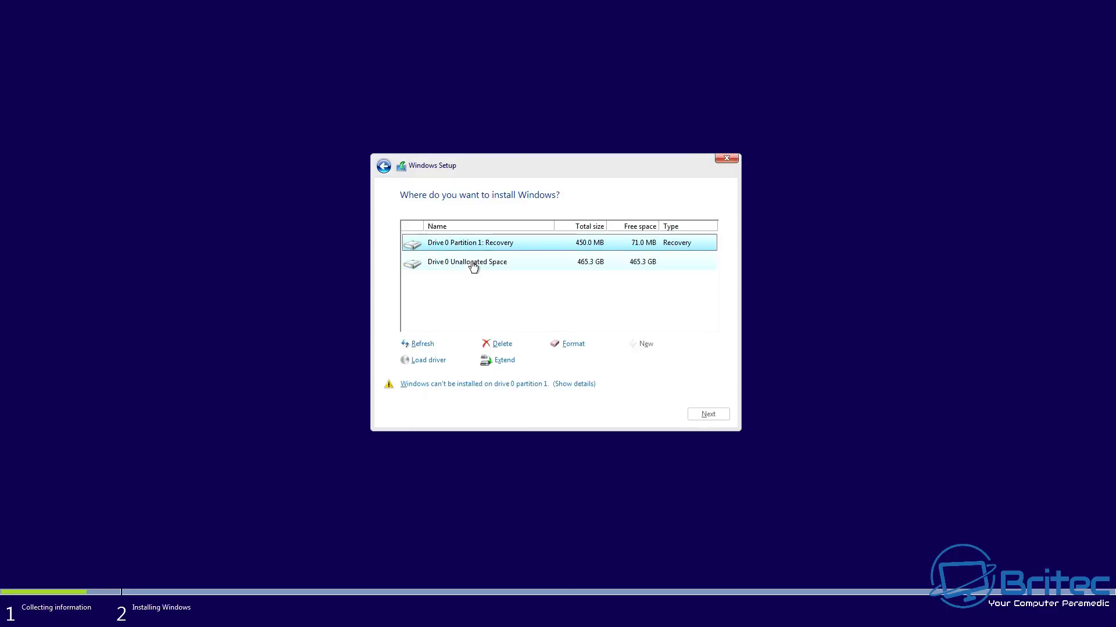
left_click(503, 344)
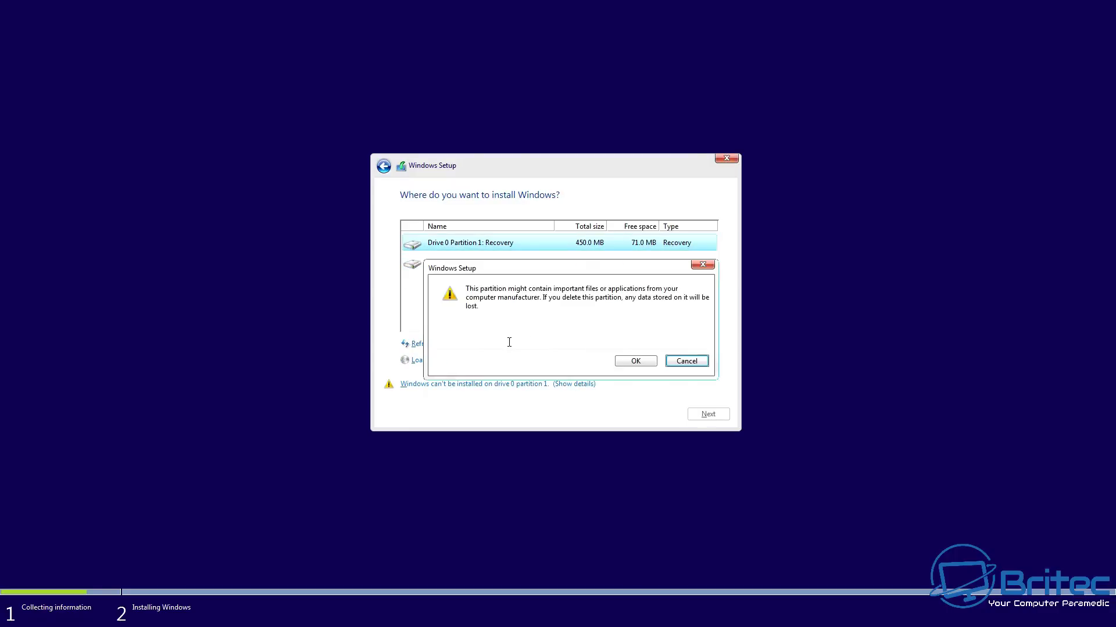
left_click(636, 359)
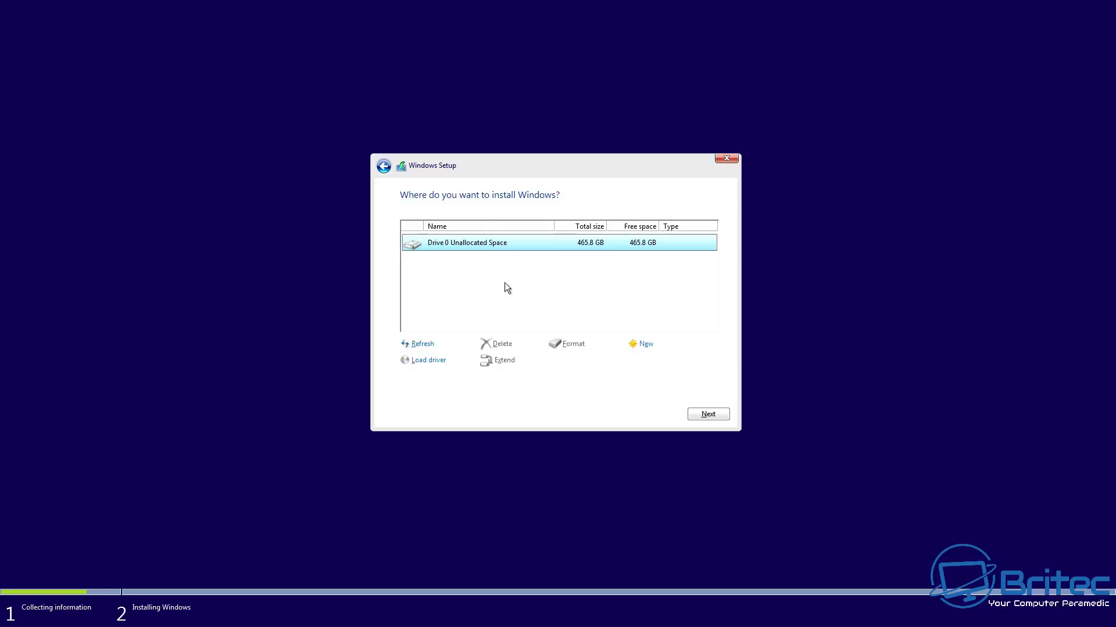
left_click(707, 413)
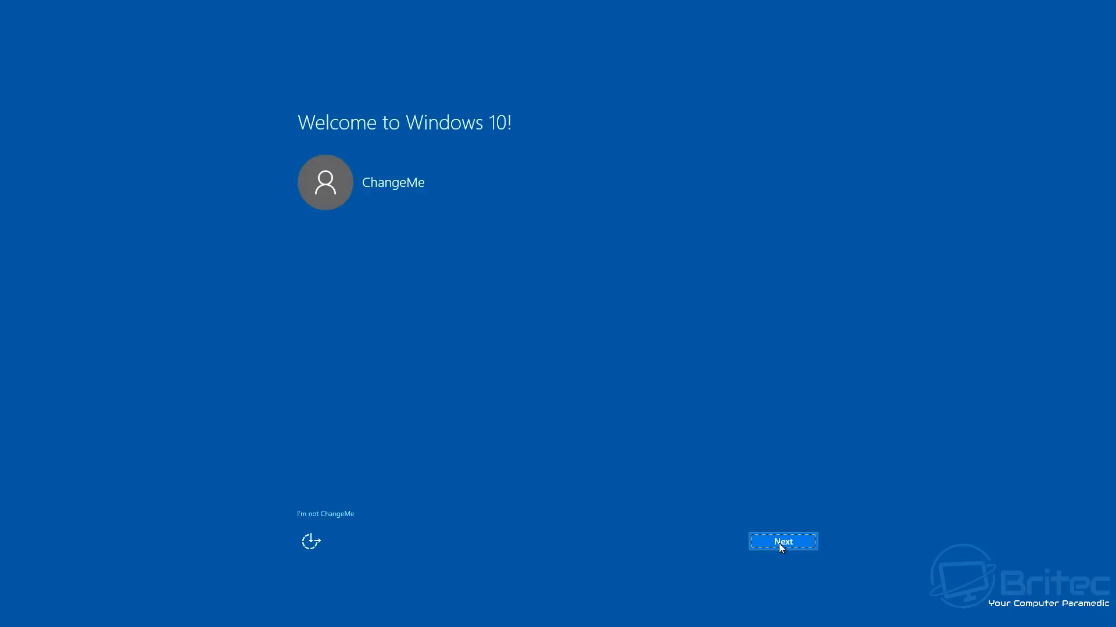
Accept the default privacy settings, enable Cortana and keep the new default apps
left_click(779, 542)
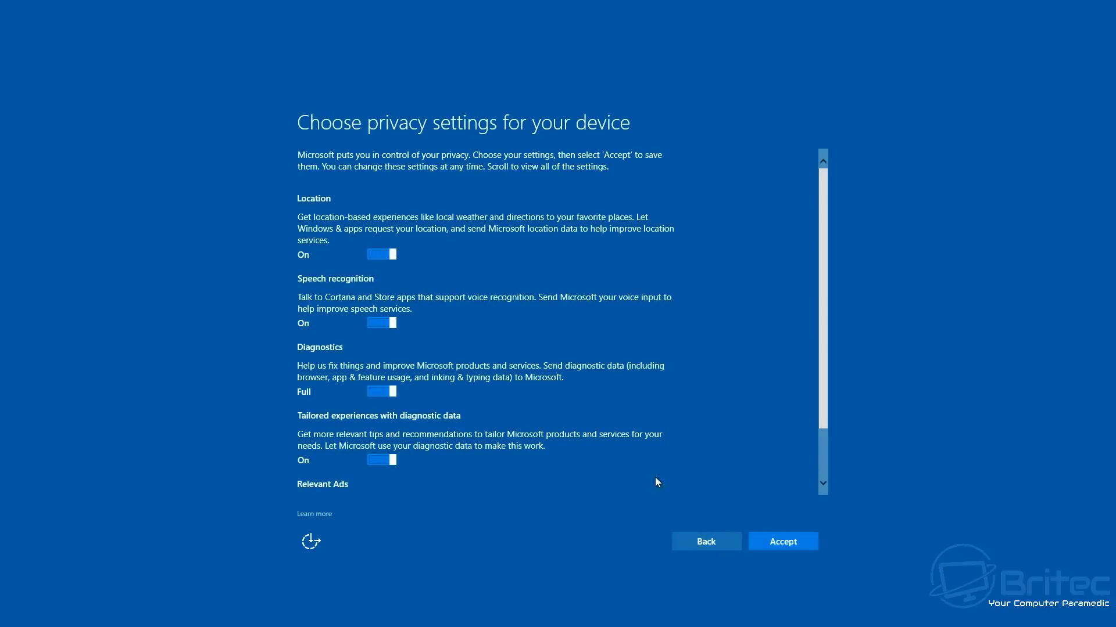
left_click(771, 543)
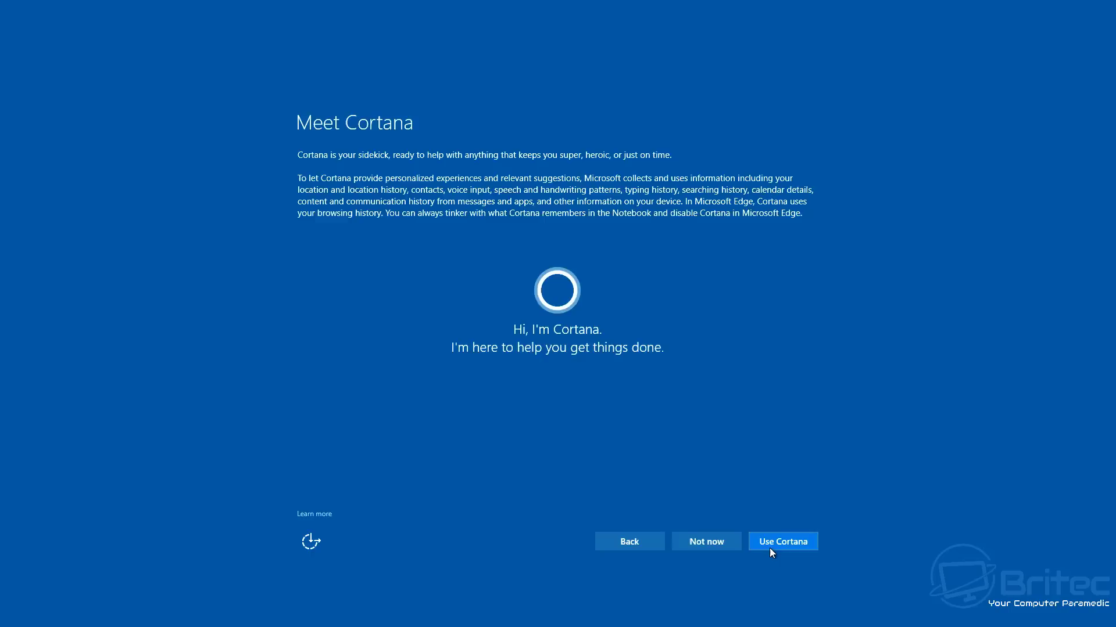
left_click(771, 551)
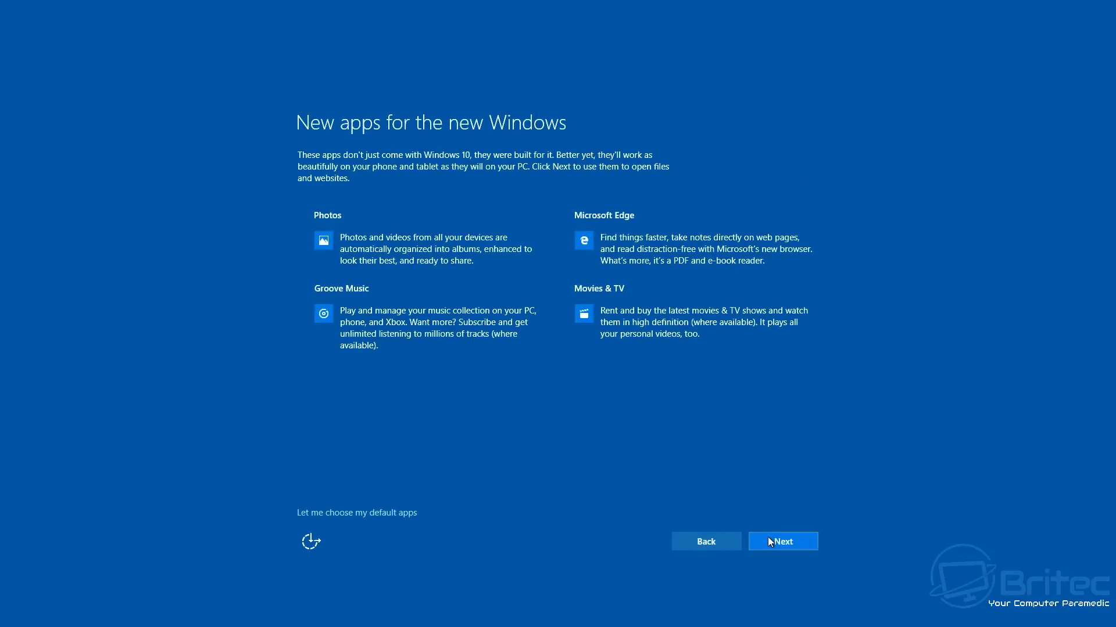
left_click(770, 541)
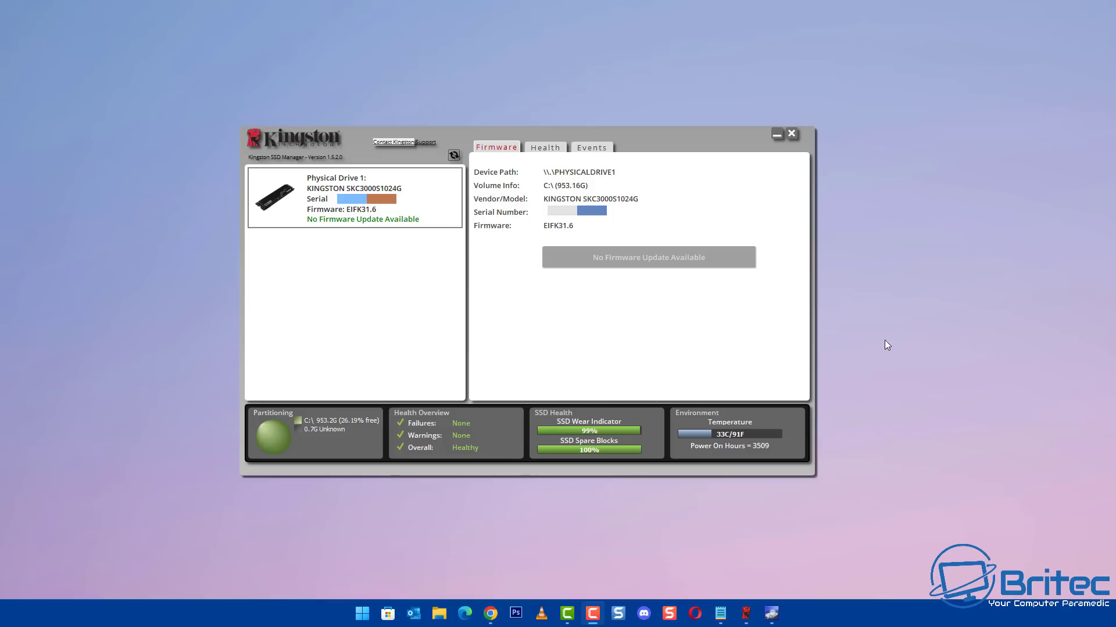
Review the Health tab's SMART attributes for the SKC3000S1024G, then switch to CrystalDiskInfo
left_click(553, 149)
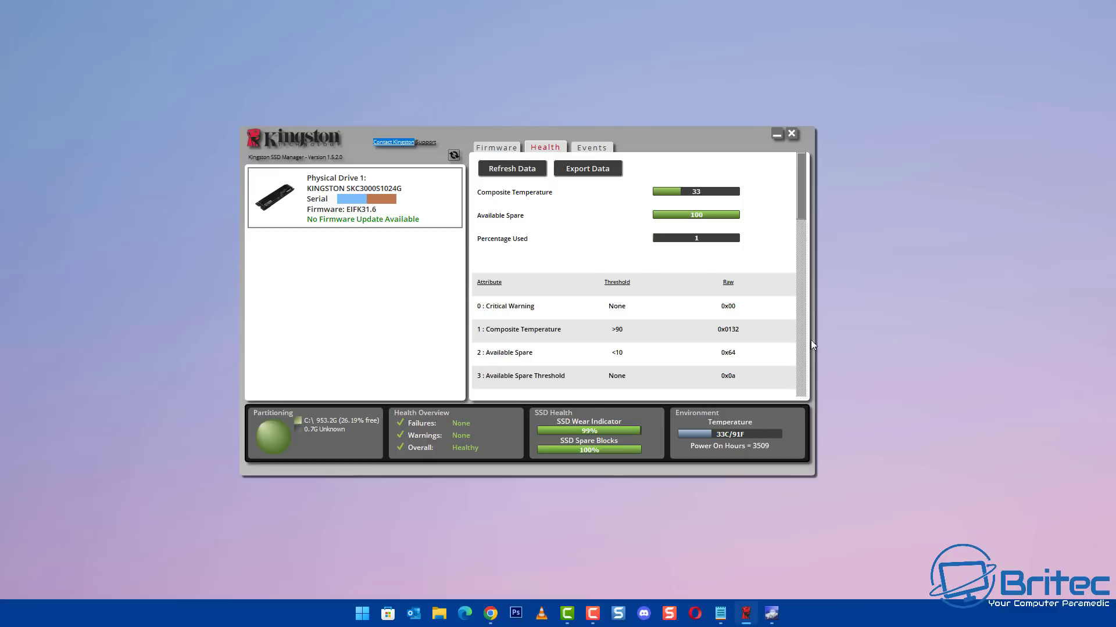
left_click_drag(799, 190, 797, 244)
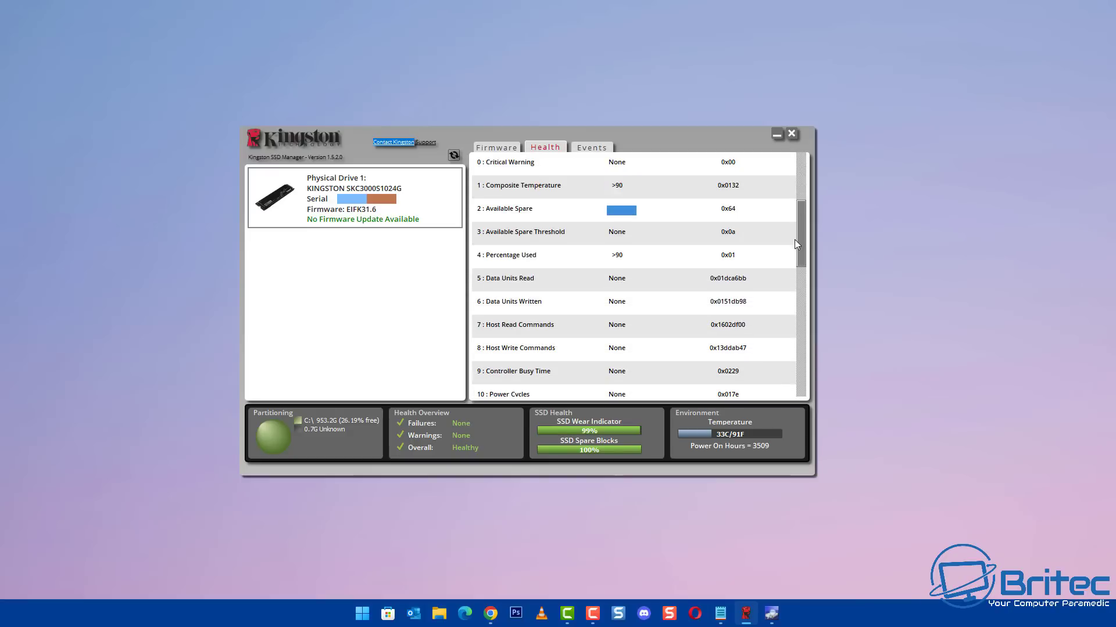
left_click_drag(796, 244, 797, 262)
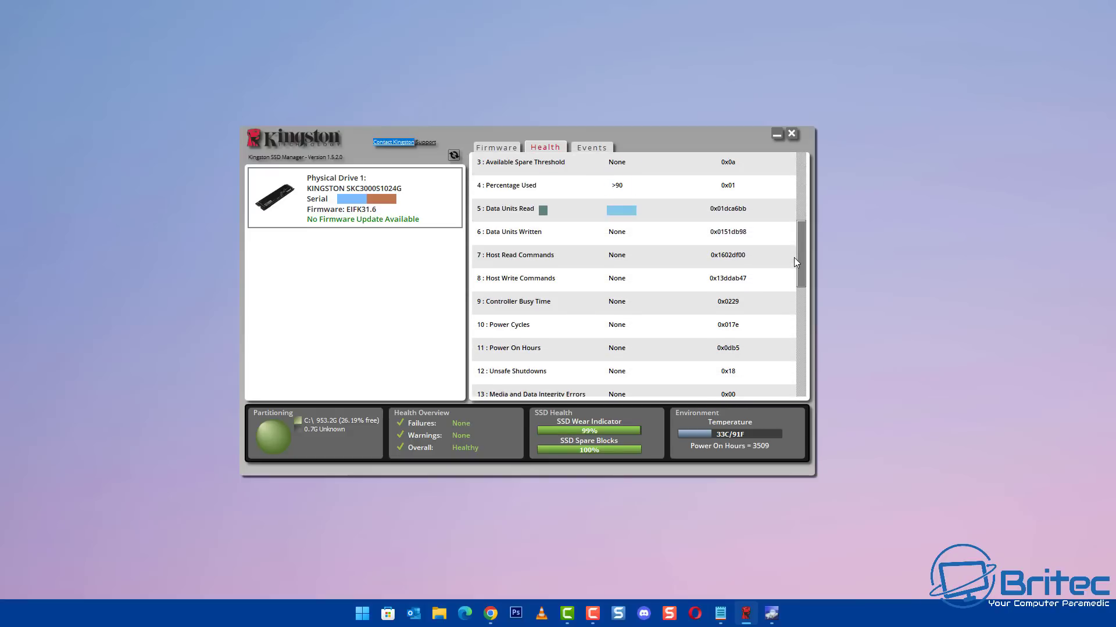
mouse_move(793, 262)
left_mouse_down()
mouse_move(794, 283)
mouse_move(797, 187)
left_mouse_up()
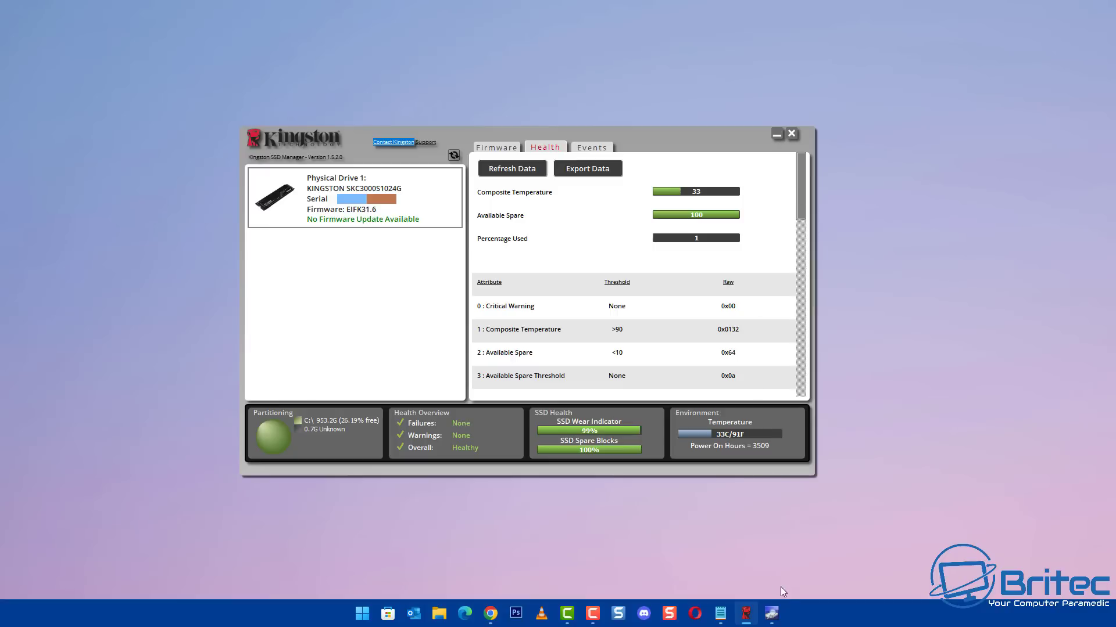
left_click(771, 613)
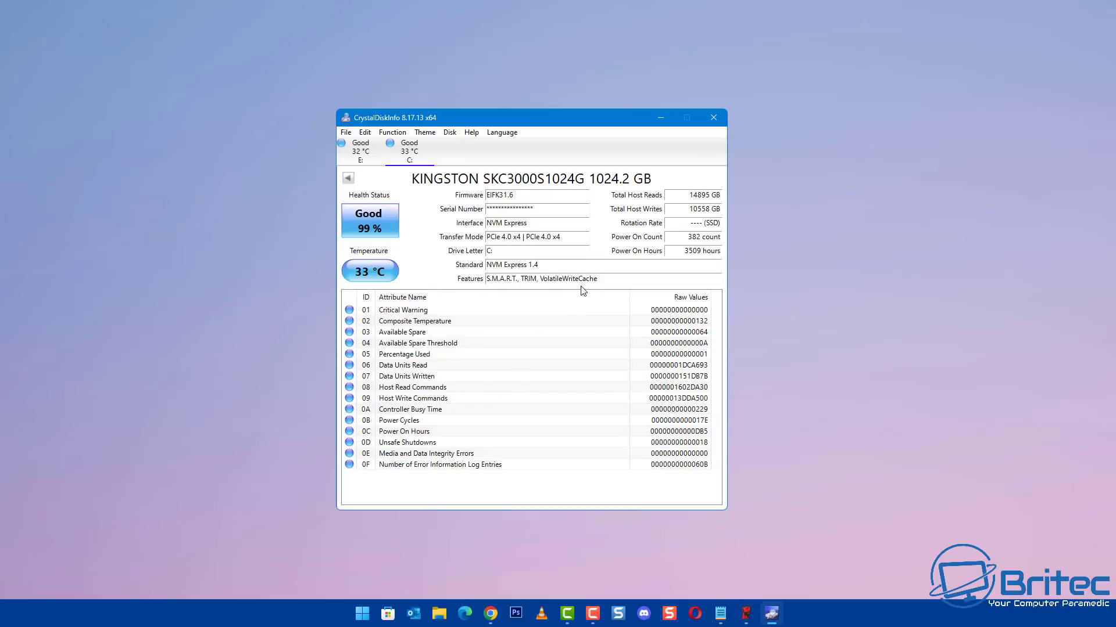
Close CrystalDiskInfo after it rates the Kingston SSD Good at 99%, leaving the empty desktop
mouse_move(709, 199)
left_click(713, 119)
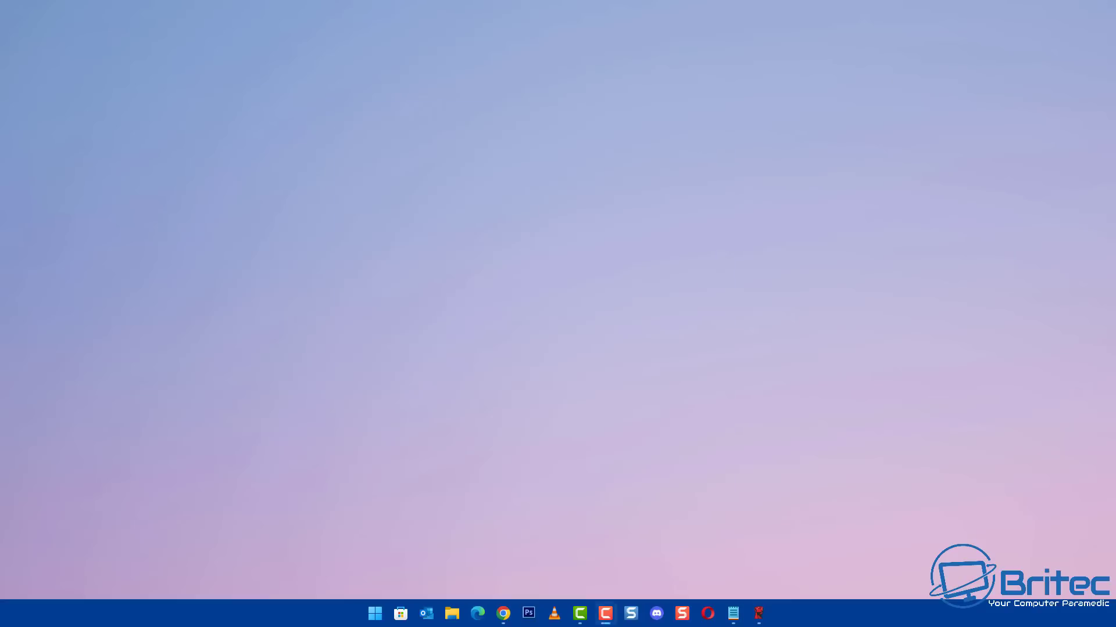